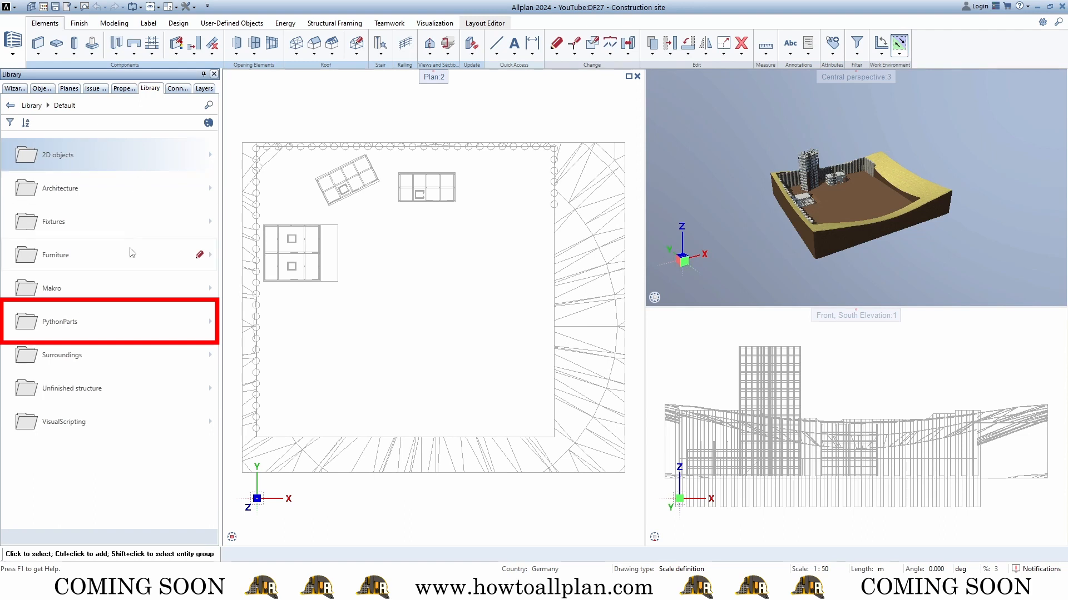
Place a TowerCrane from the PythonParts Construction library just south of the lower-left building and rotate its jib to about 100° over it
{"action": "left_click", "coordinate": [127, 329]}
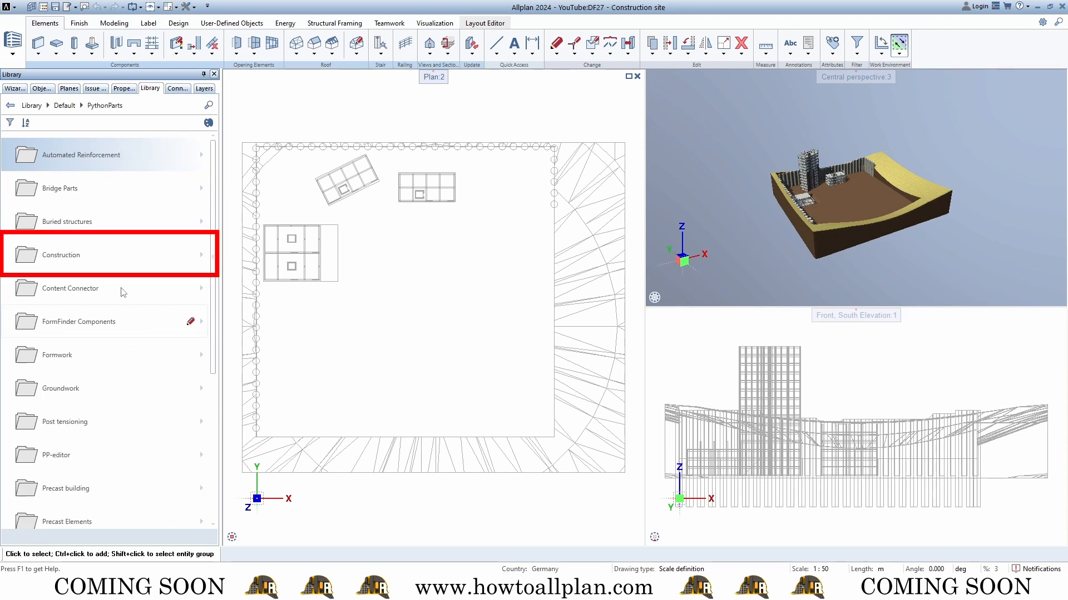
{"action": "left_click", "coordinate": [123, 260]}
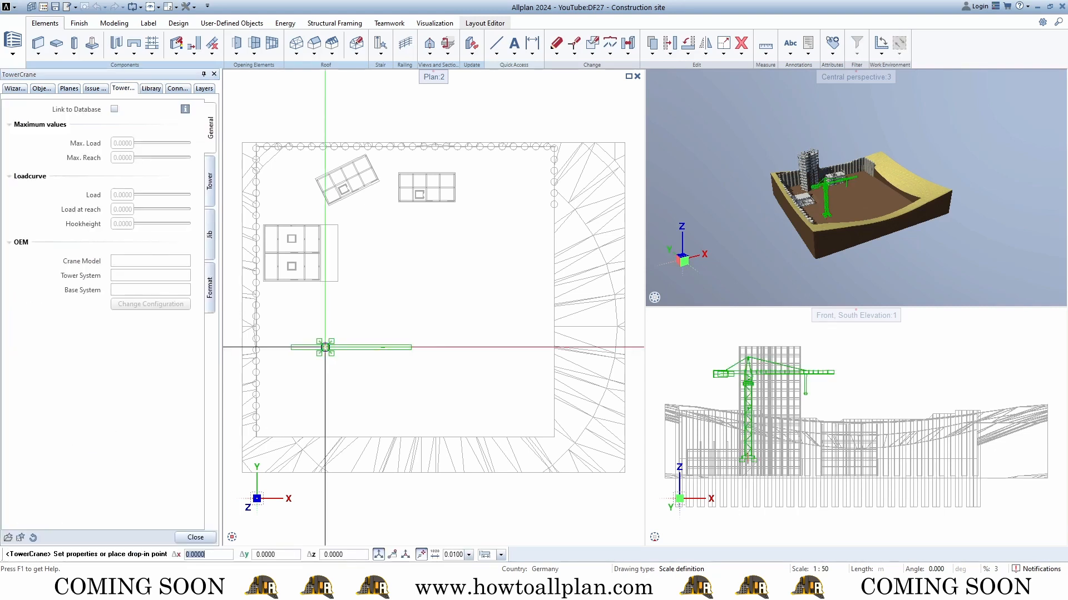
{"action": "scroll", "coordinate": [295, 303], "scroll_direction": "up", "scroll_amount": 3}
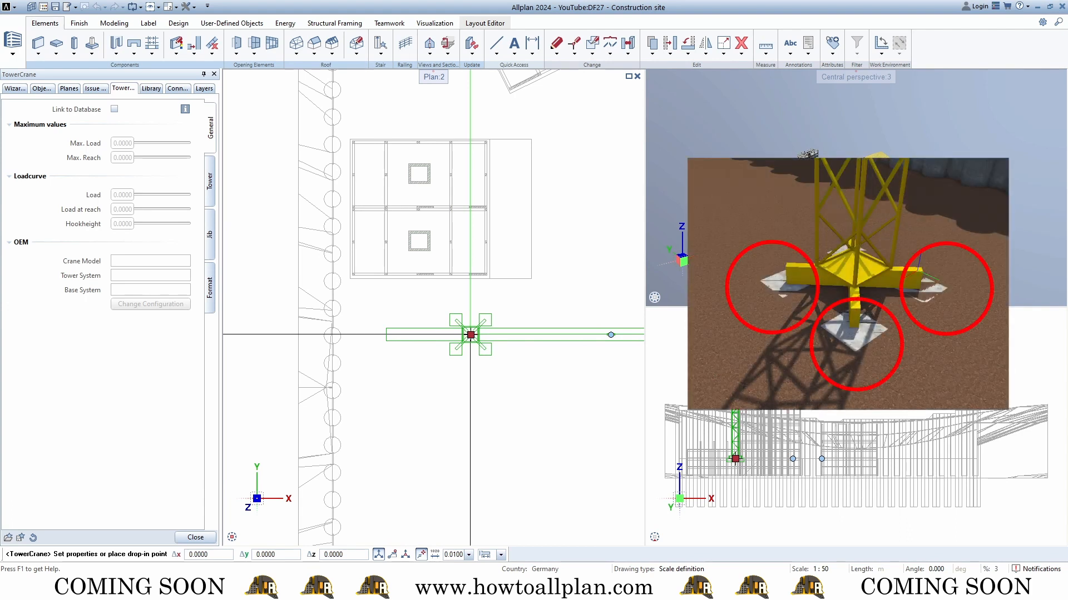
{"action": "scroll", "coordinate": [481, 371], "scroll_direction": "down", "scroll_amount": 2}
{"action": "middle_click_drag", "start_coordinate": [488, 365], "coordinate": [407, 372]}
{"action": "left_click", "coordinate": [526, 359]}
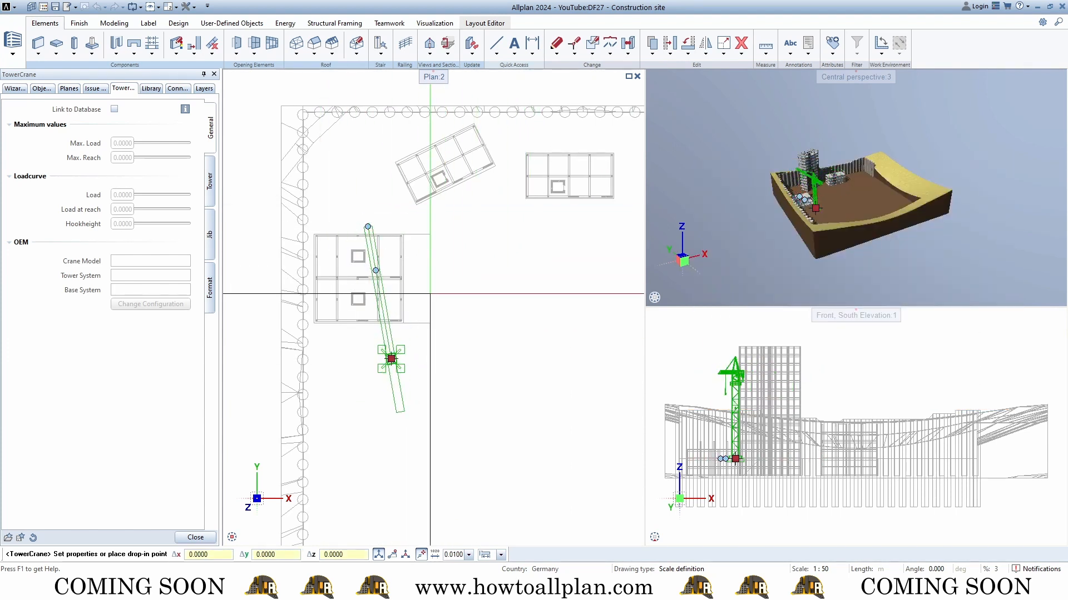
Review the tower crane's tower, jib and format parameters, including the list of editable elements, and finish the crane placement
{"action": "left_click", "coordinate": [209, 177]}
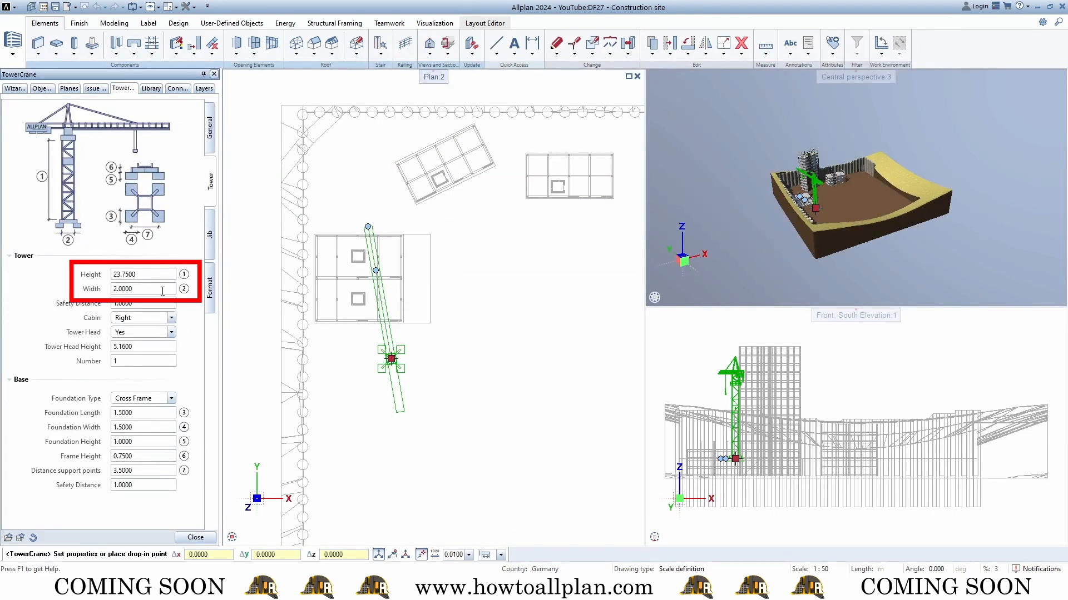
{"action": "left_click", "coordinate": [210, 236]}
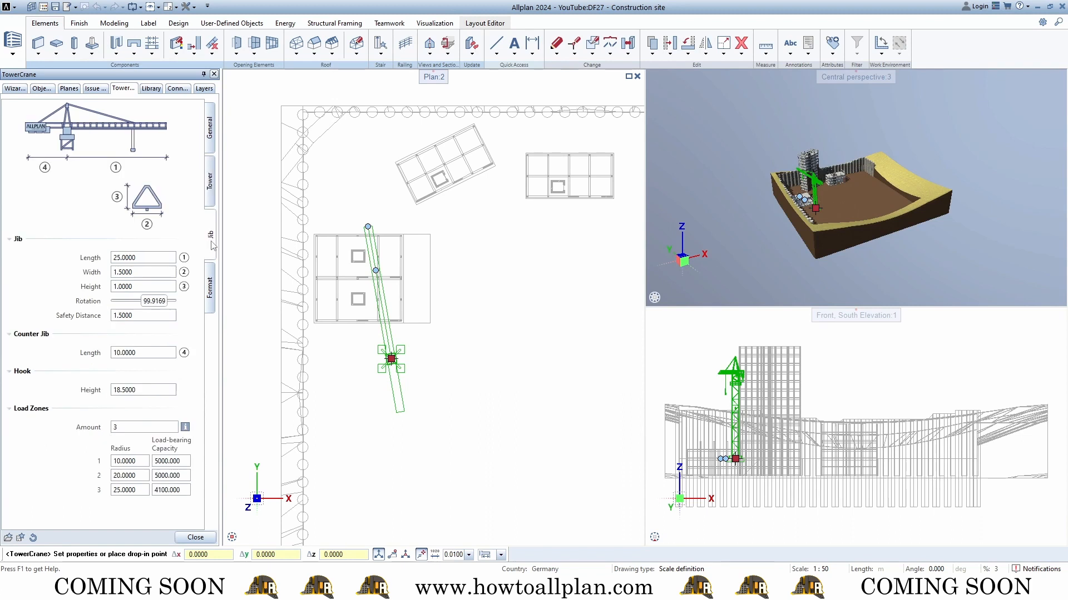
{"action": "left_click", "coordinate": [210, 302]}
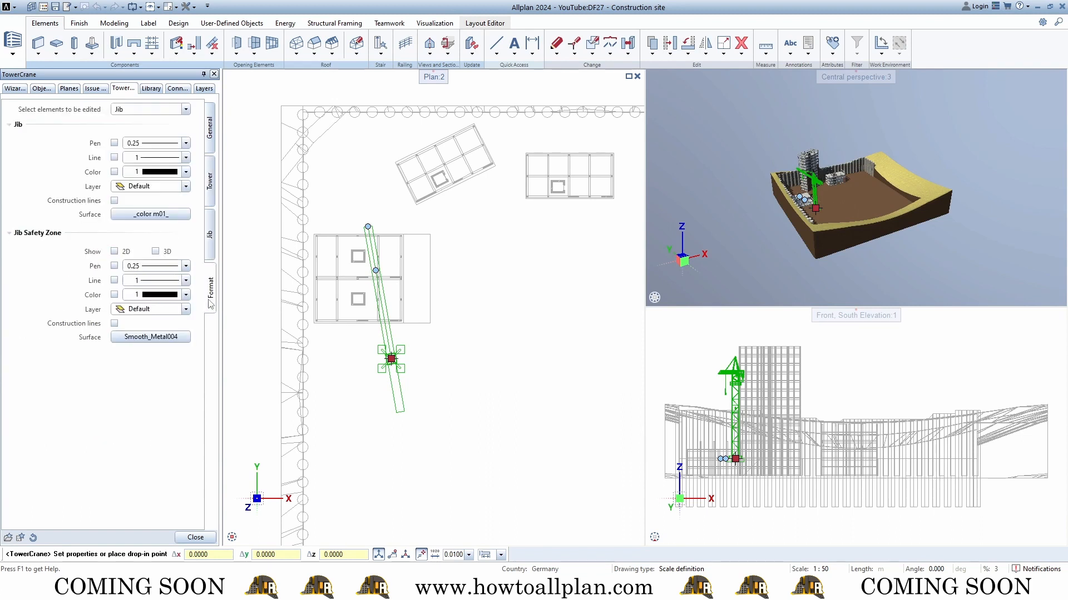
{"action": "left_click", "coordinate": [187, 111]}
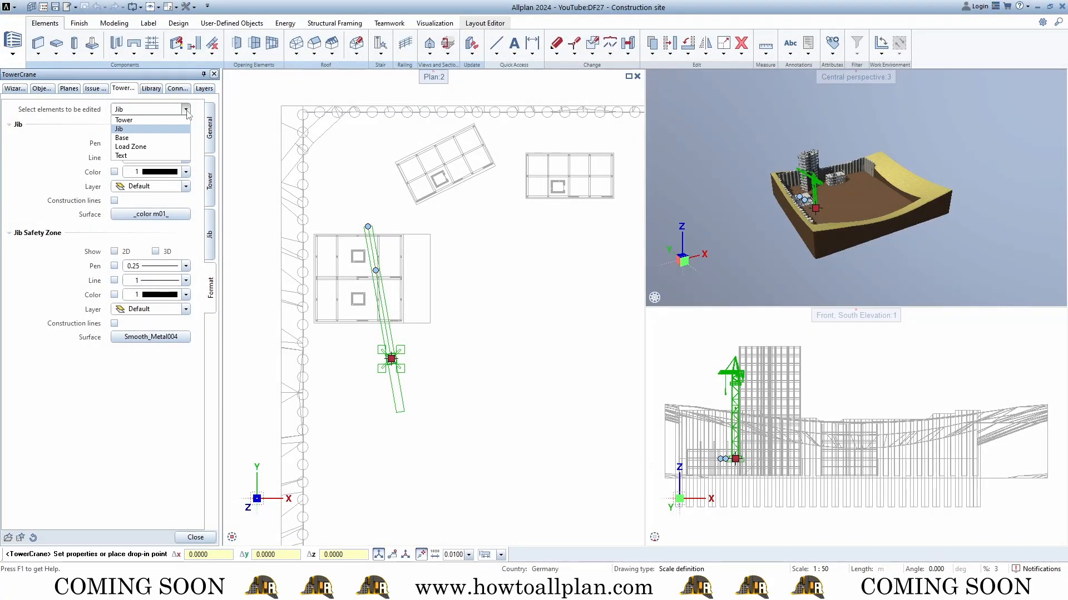
{"action": "left_click", "coordinate": [183, 129]}
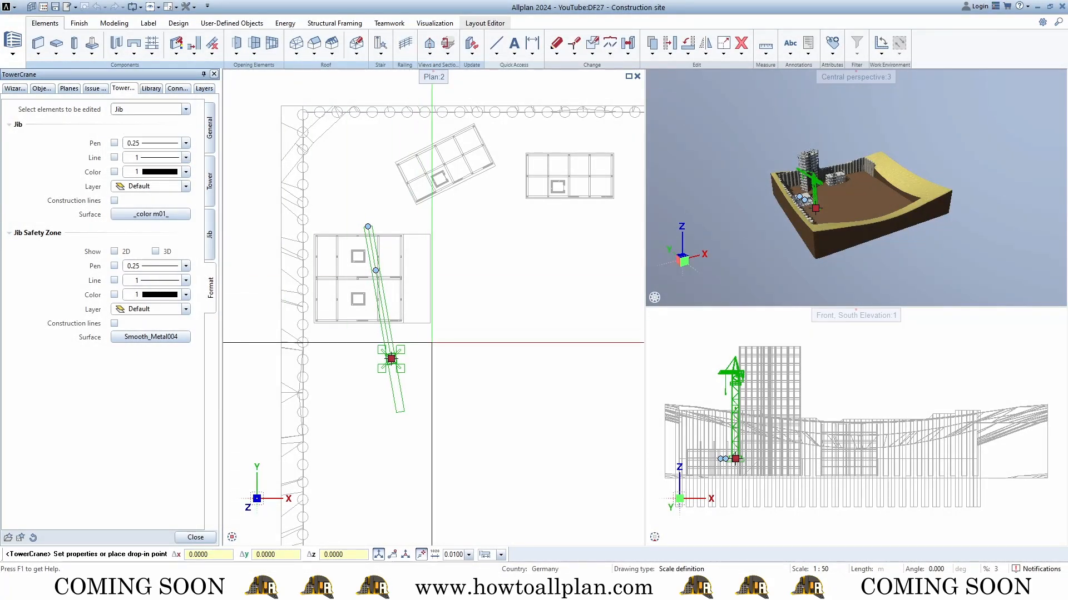
{"action": "key", "text": "Escape"}
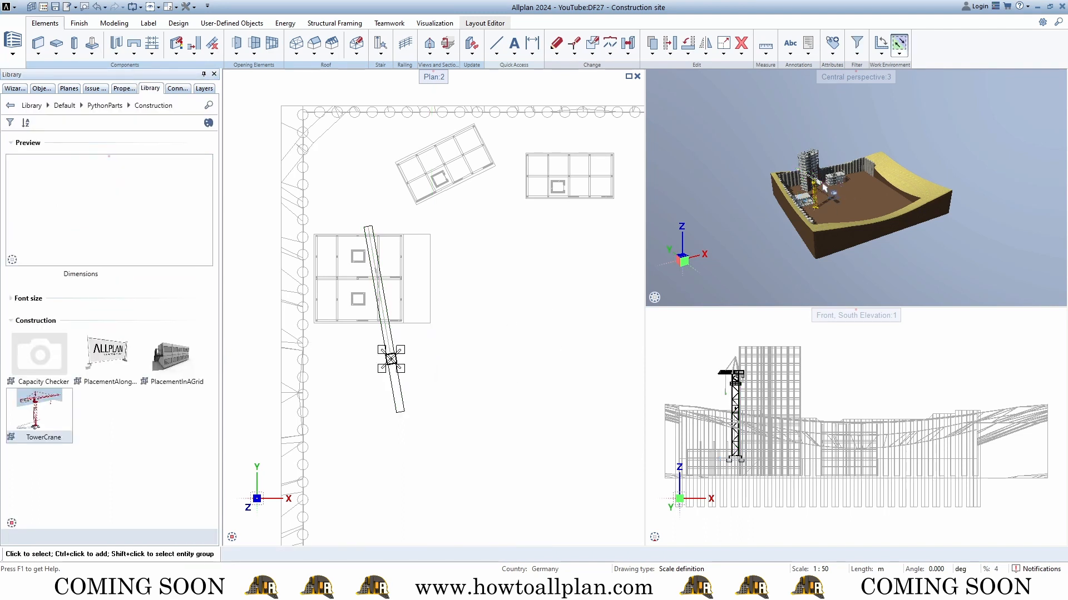
Inspect the placed tower crane from its jib down to its base in the perspective view
{"action": "scroll", "coordinate": [824, 188], "scroll_direction": "up", "scroll_amount": 5}
{"action": "left_click_drag", "start_coordinate": [824, 188], "coordinate": [424, 144]}
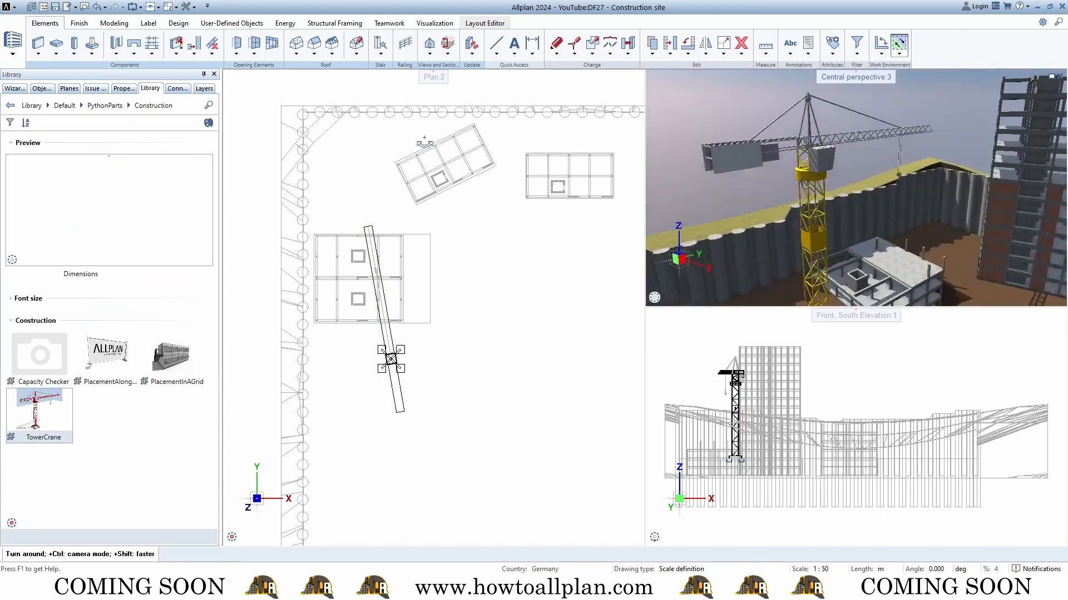
{"action": "scroll", "coordinate": [810, 189], "scroll_direction": "up", "scroll_amount": 6}
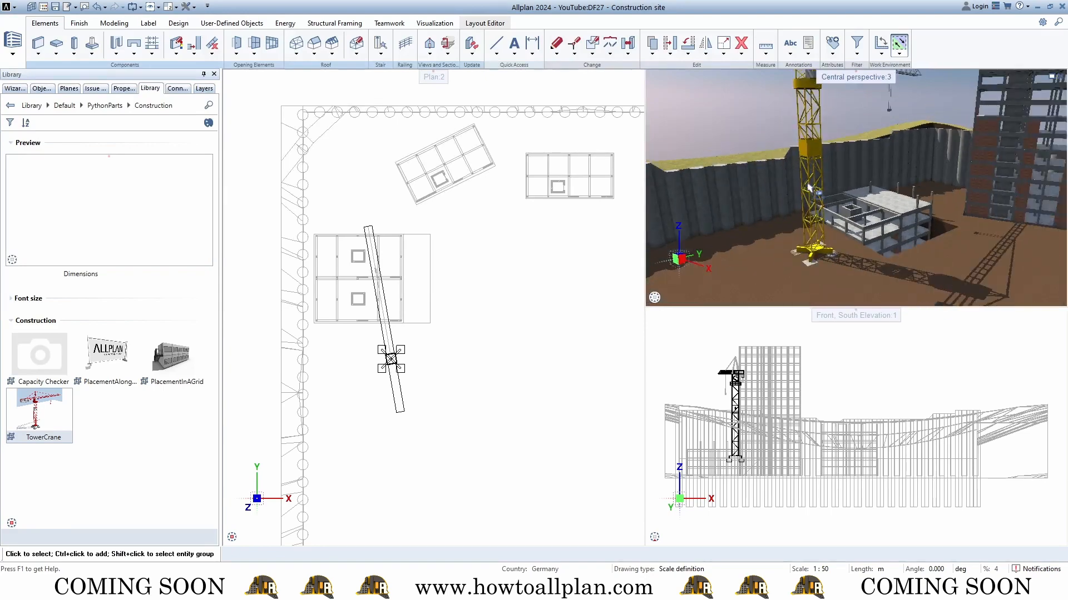
{"action": "middle_click_drag", "start_coordinate": [809, 188], "coordinate": [775, 228]}
{"action": "right_click_drag", "start_coordinate": [775, 227], "coordinate": [801, 251]}
{"action": "left_click_drag", "start_coordinate": [834, 239], "coordinate": [880, 237]}
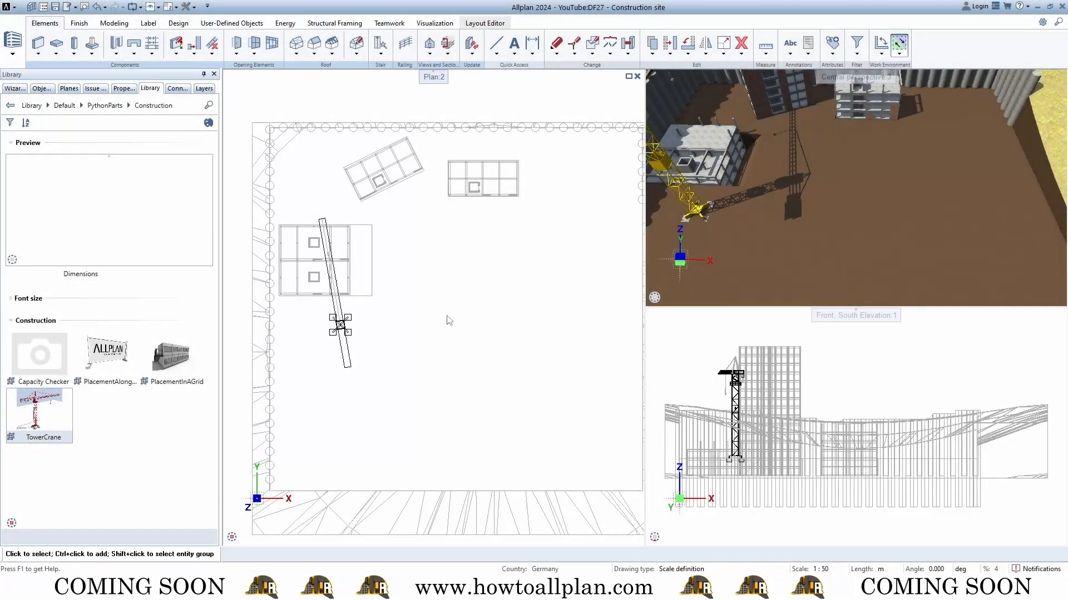
Place a straight Construction Fence in the open area of the pit with PlacementAlongAPath
{"action": "double_click", "coordinate": [92, 359]}
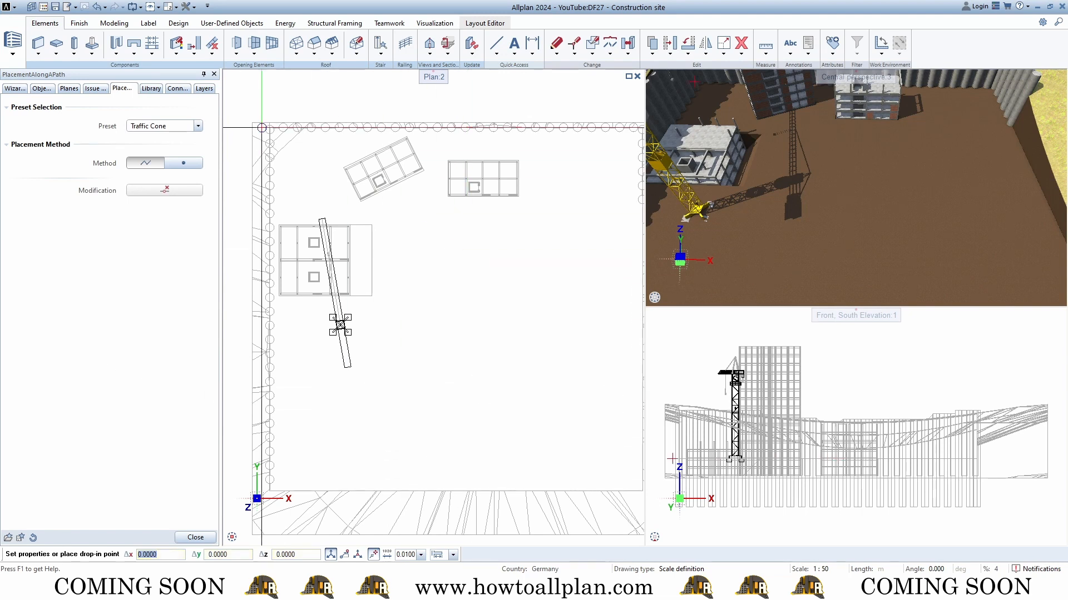
{"action": "left_click", "coordinate": [192, 126]}
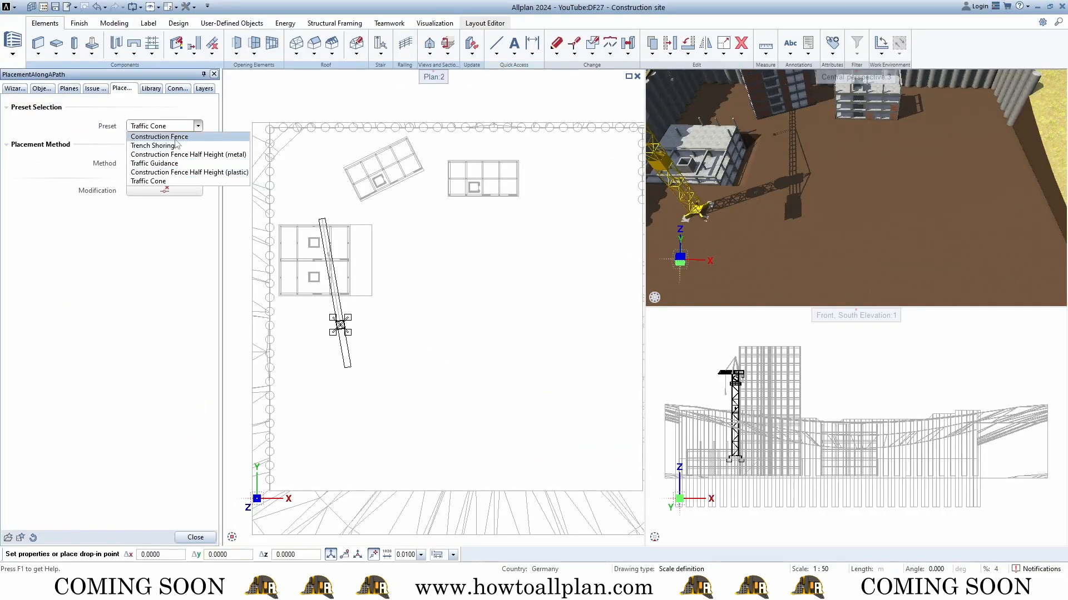
{"action": "left_click", "coordinate": [175, 140]}
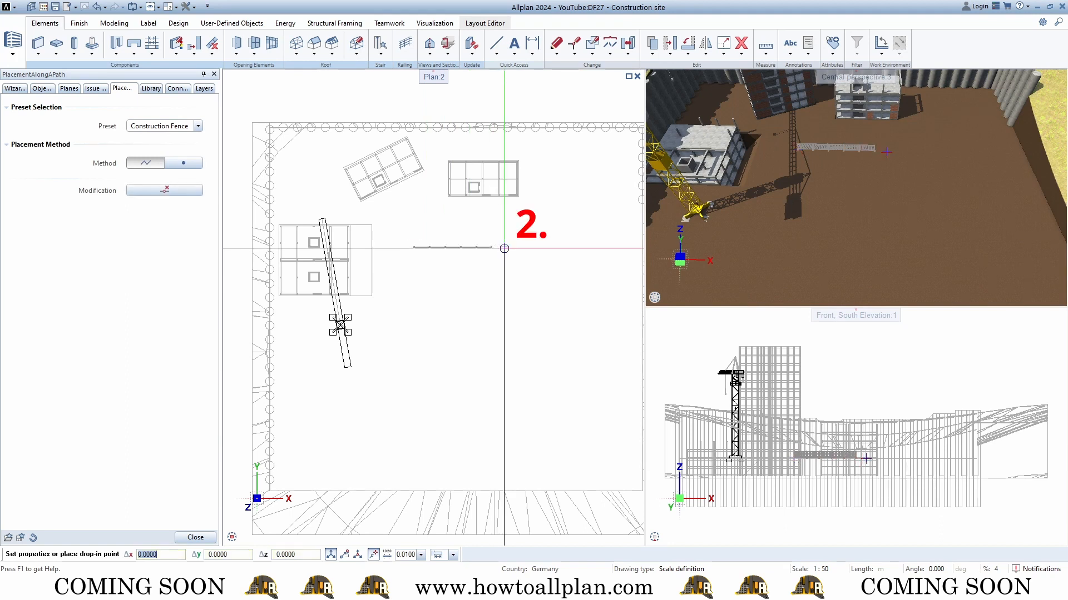
{"action": "left_click", "coordinate": [503, 247]}
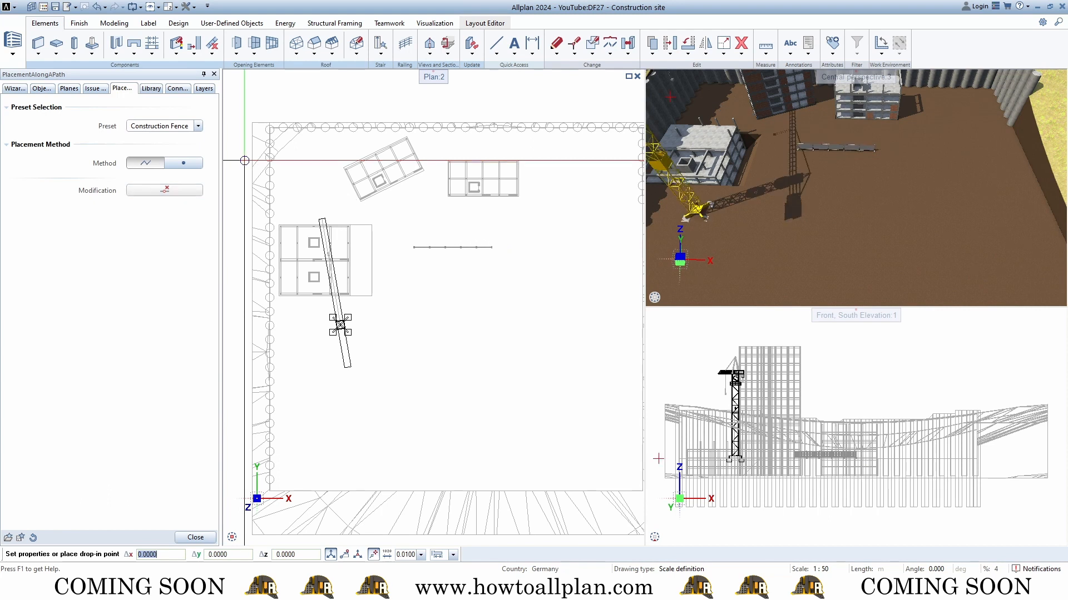
Place parallel rows of trench shoring, half-height metal fence, traffic guidance, half-height plastic fence and traffic cones below the construction fence
{"action": "left_click", "coordinate": [197, 126]}
{"action": "left_click", "coordinate": [161, 146]}
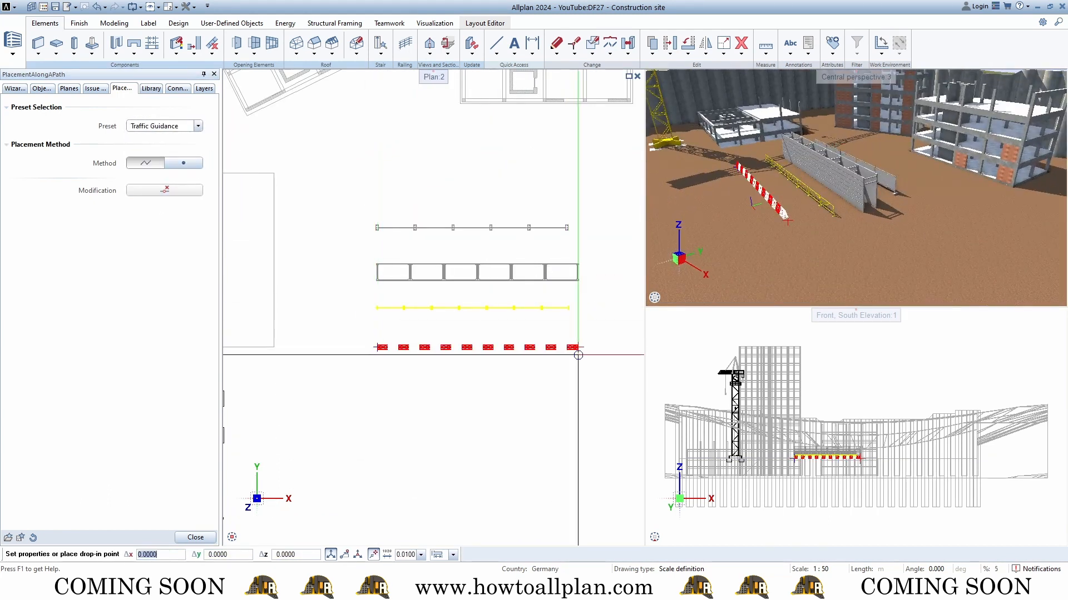
{"action": "left_click", "coordinate": [198, 125]}
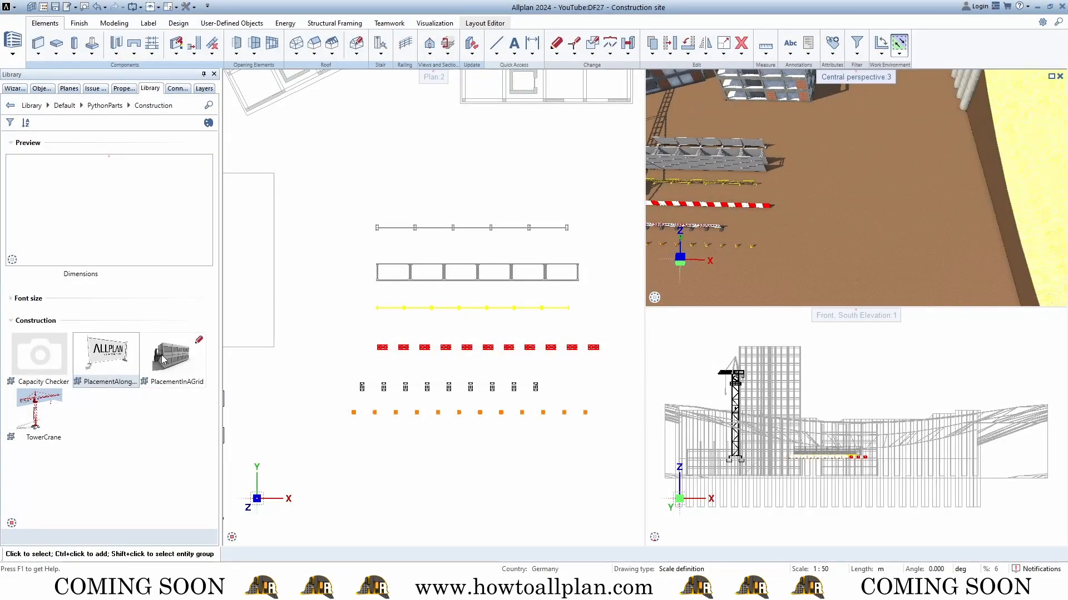
Place single 5 m³, 7 m³ and 10 m³ dumpsters in a column east of the fence rows with PlacementInAGrid
{"action": "left_click", "coordinate": [163, 360]}
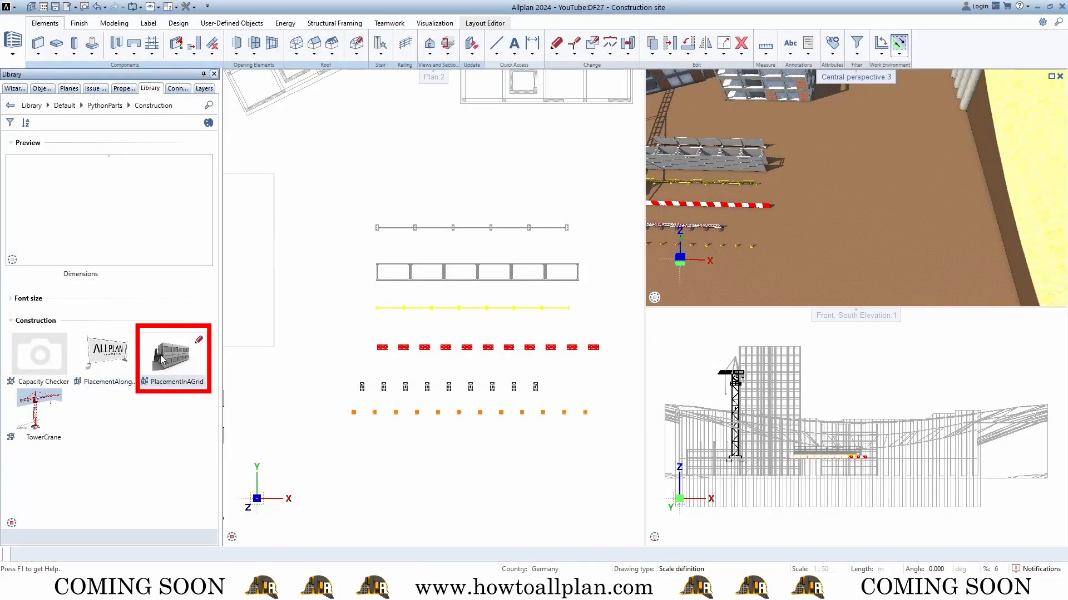
{"action": "double_click", "coordinate": [162, 360]}
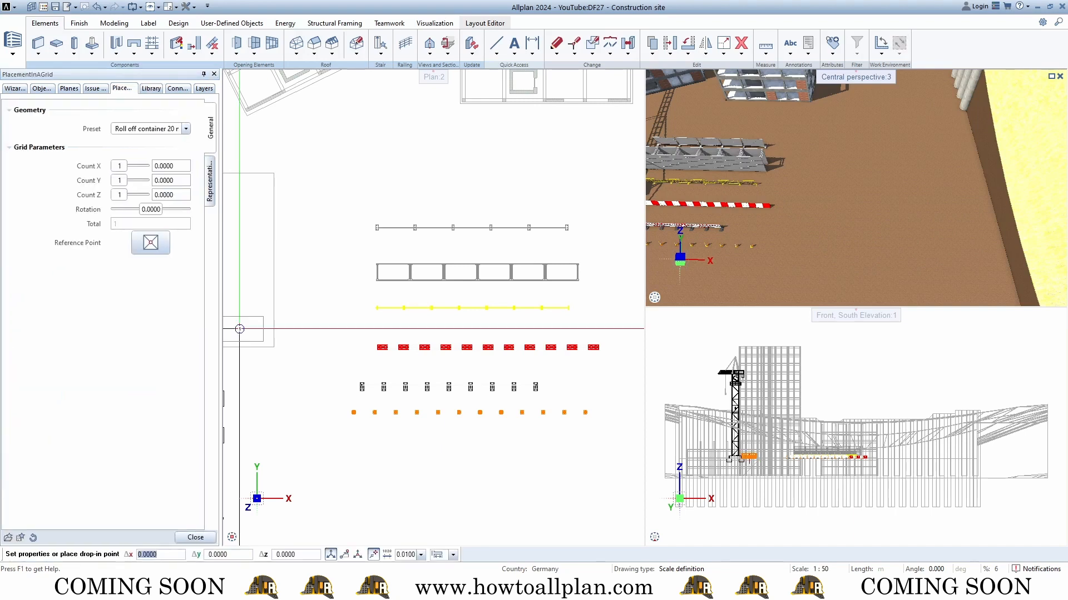
{"action": "left_click", "coordinate": [165, 129]}
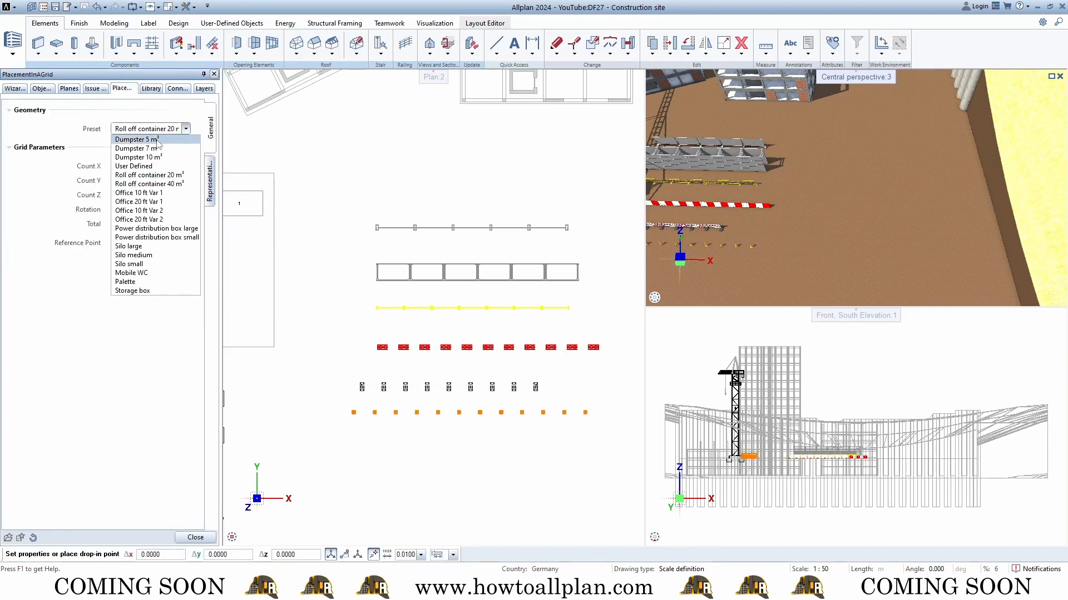
{"action": "left_click", "coordinate": [137, 139]}
{"action": "scroll", "coordinate": [278, 395], "scroll_direction": "down", "scroll_amount": 2}
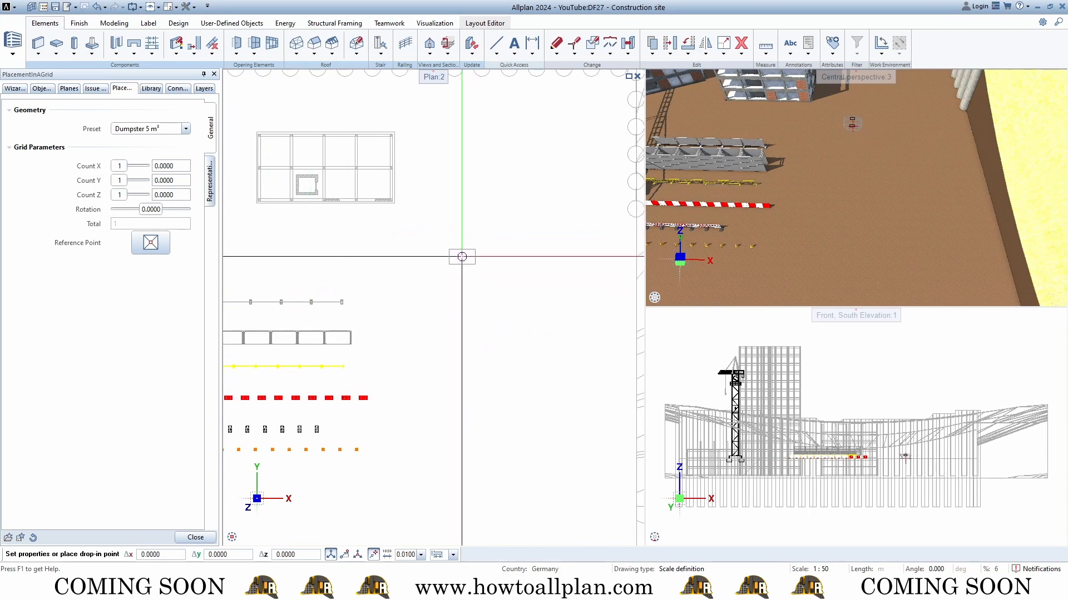
{"action": "left_click", "coordinate": [461, 257]}
{"action": "left_click", "coordinate": [165, 129]}
{"action": "left_click", "coordinate": [137, 148]}
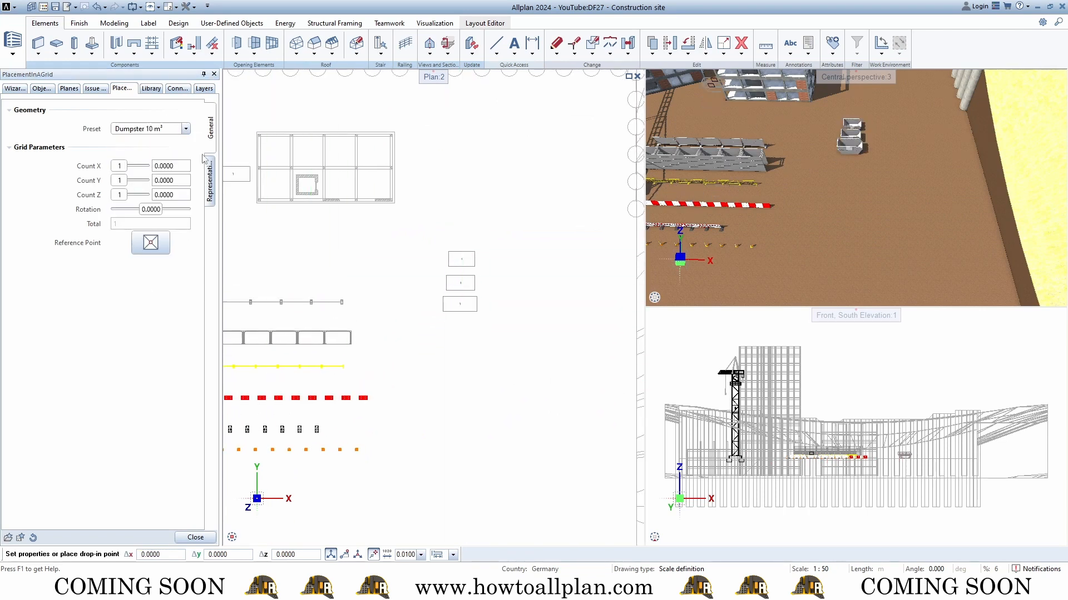
Place a User Defined container and the 20 m³ and 40 m³ roll off containers below the dumpsters
{"action": "left_click", "coordinate": [166, 128]}
{"action": "left_click", "coordinate": [136, 166]}
{"action": "left_click", "coordinate": [460, 332]}
{"action": "left_click", "coordinate": [166, 129]}
{"action": "left_click", "coordinate": [136, 175]}
{"action": "left_click", "coordinate": [460, 367]}
{"action": "left_click", "coordinate": [166, 129]}
{"action": "left_click", "coordinate": [136, 183]}
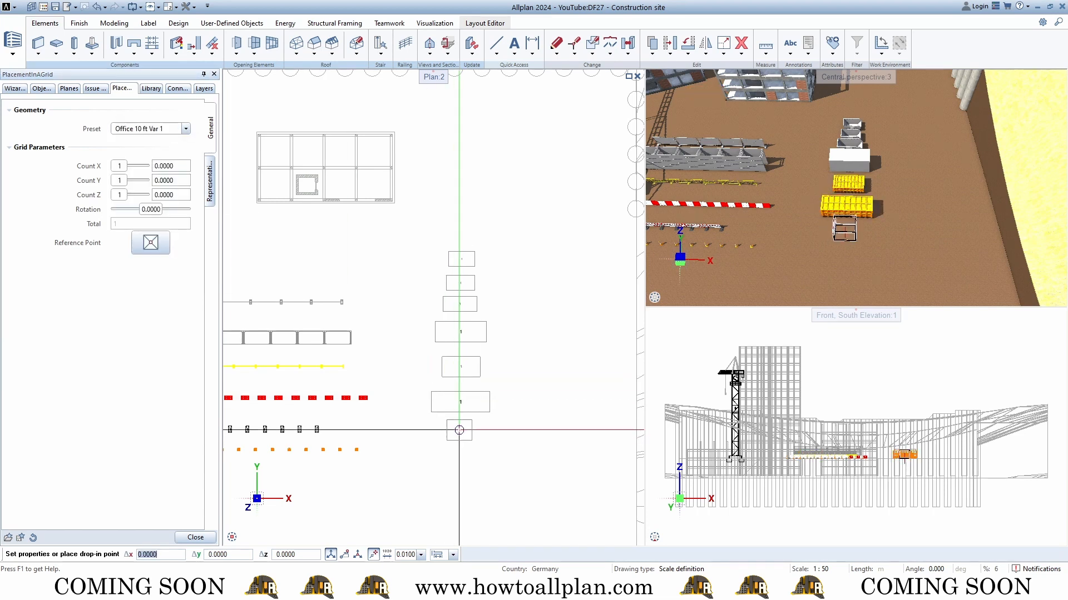
Place the office containers 10 ft Var 1, 20 ft Var 1, 10 ft Var 2 and 20 ft Var 2 below the roll off containers
{"action": "left_click", "coordinate": [460, 430]}
{"action": "left_click", "coordinate": [185, 128]}
{"action": "left_click", "coordinate": [156, 202]}
{"action": "left_click", "coordinate": [458, 461]}
{"action": "left_click", "coordinate": [186, 128]}
{"action": "left_click", "coordinate": [164, 209]}
{"action": "middle_click_drag", "start_coordinate": [458, 496], "coordinate": [474, 395]}
{"action": "left_click", "coordinate": [474, 395]}
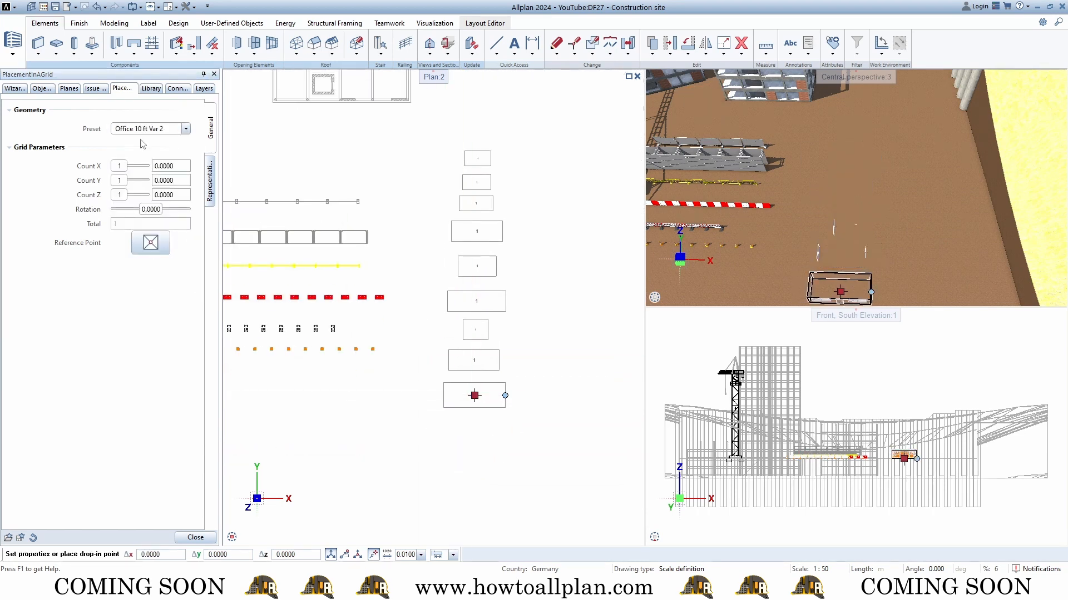
{"action": "left_click", "coordinate": [185, 129]}
{"action": "left_click", "coordinate": [156, 217]}
{"action": "left_click", "coordinate": [474, 446]}
Place the large and small power distribution boxes below the office containers
{"action": "left_click_drag", "start_coordinate": [874, 210], "coordinate": [934, 234], "text": "ctrl"}
{"action": "left_click", "coordinate": [185, 129]}
{"action": "left_click", "coordinate": [156, 226]}
{"action": "middle_click_drag", "start_coordinate": [447, 486], "coordinate": [461, 378]}
{"action": "left_click", "coordinate": [462, 379]}
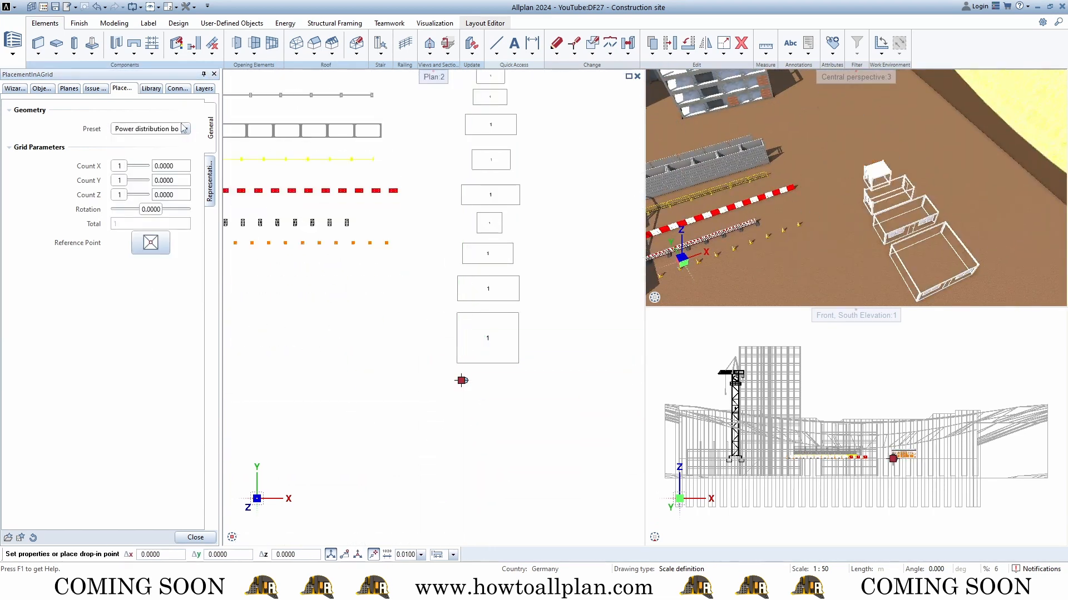
Place the large, medium and small silos and a Mobile WC below the power distribution boxes
{"action": "left_click", "coordinate": [131, 134]}
{"action": "left_click", "coordinate": [128, 246]}
{"action": "scroll", "coordinate": [789, 84], "scroll_direction": "down", "scroll_amount": 2}
{"action": "left_click", "coordinate": [466, 418]}
{"action": "left_click", "coordinate": [136, 129]}
{"action": "left_click", "coordinate": [133, 255]}
{"action": "left_click", "coordinate": [467, 445]}
Place a Palette and a Storage box at the lower end of the equipment column
{"action": "left_click", "coordinate": [136, 129]}
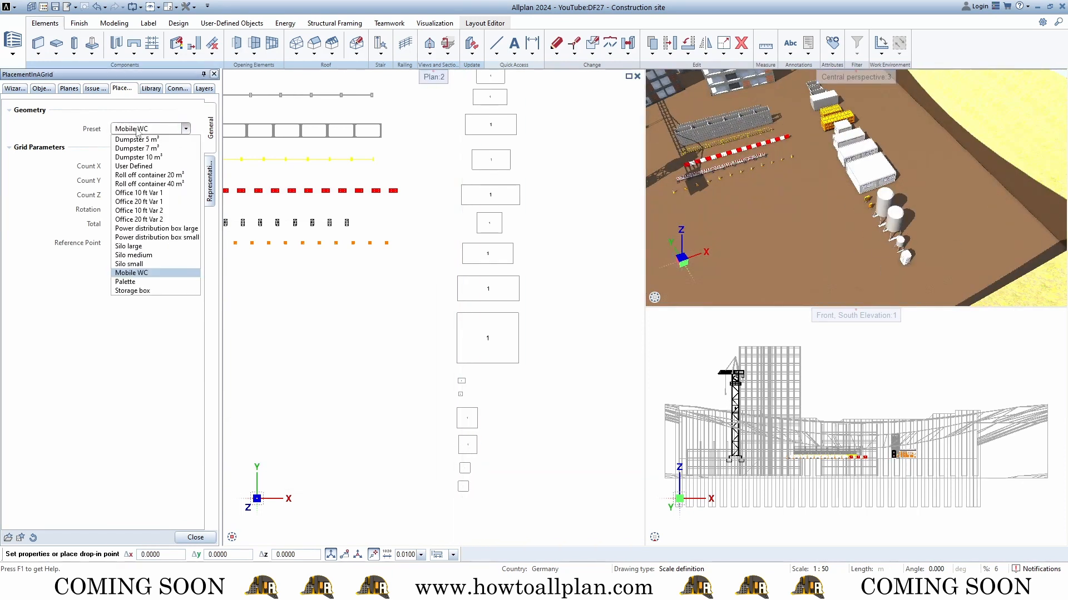
{"action": "left_click", "coordinate": [126, 281]}
{"action": "left_click", "coordinate": [459, 502]}
{"action": "left_click", "coordinate": [149, 129]}
{"action": "left_click", "coordinate": [132, 291]}
{"action": "left_click", "coordinate": [460, 520]}
Inspect the full column of placed site equipment in the maximized perspective view
{"action": "left_click", "coordinate": [1050, 76]}
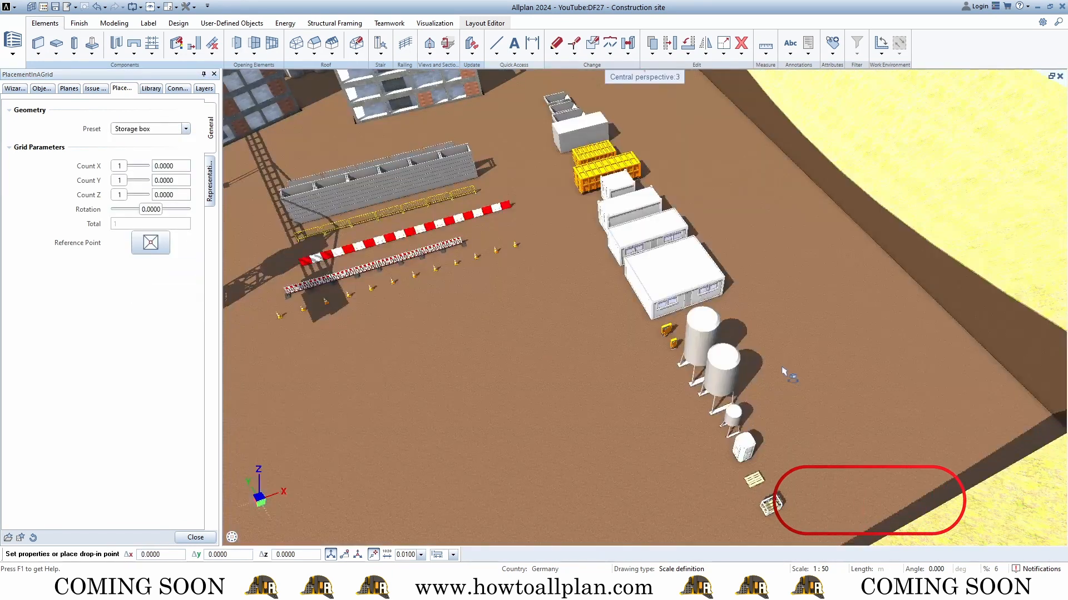
{"action": "middle_click_drag", "start_coordinate": [781, 368], "coordinate": [819, 321]}
{"action": "left_click_drag", "start_coordinate": [848, 287], "coordinate": [968, 225]}
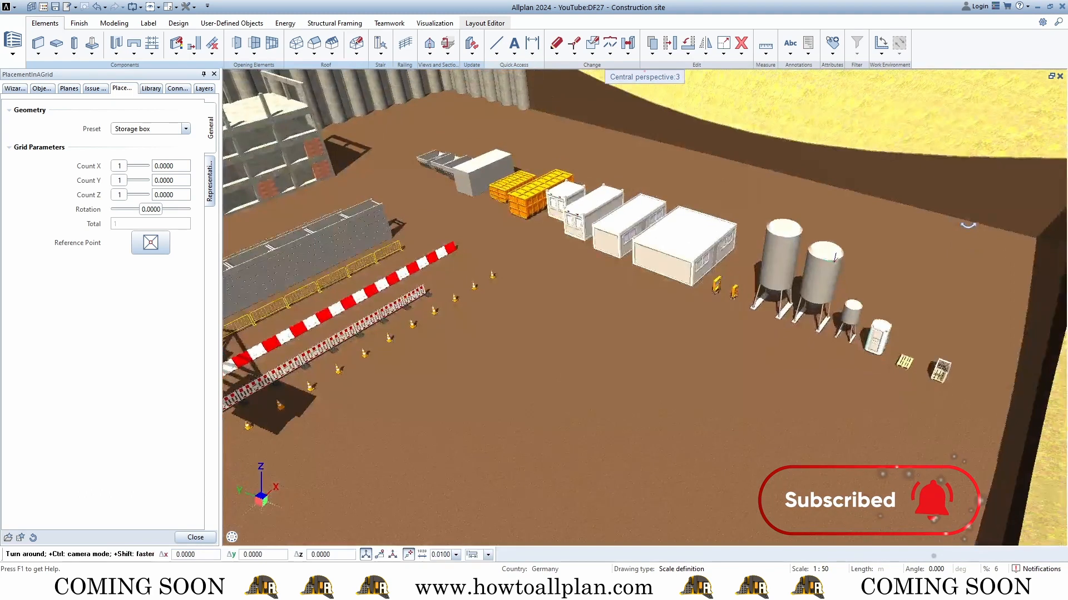
{"action": "left_click", "coordinate": [186, 128]}
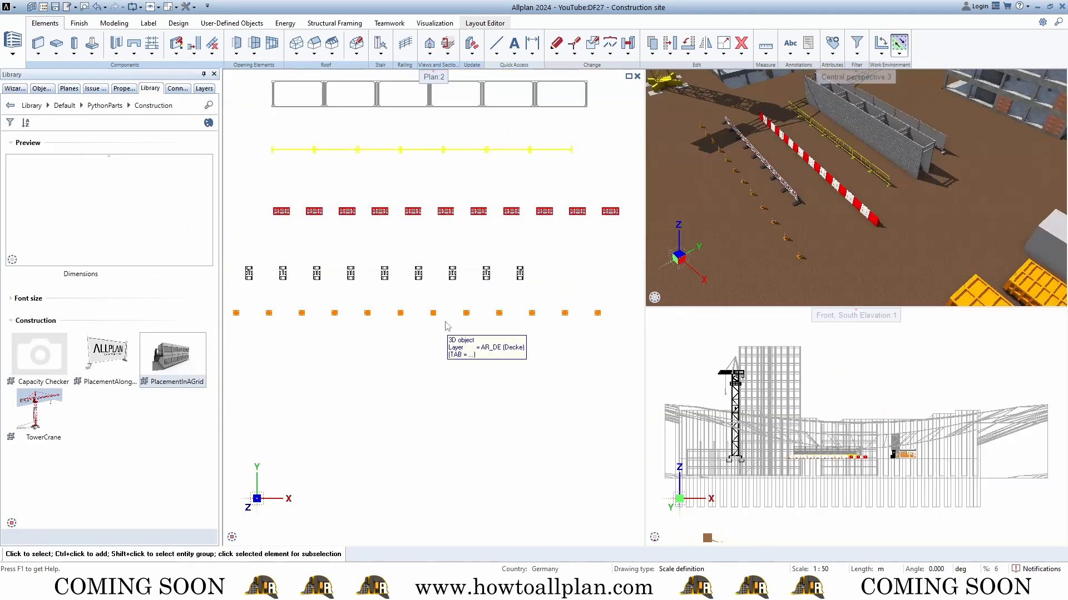
Shorten the traffic cone row to three cones by moving the end point of its path, and finish editing
{"action": "left_click", "coordinate": [434, 312]}
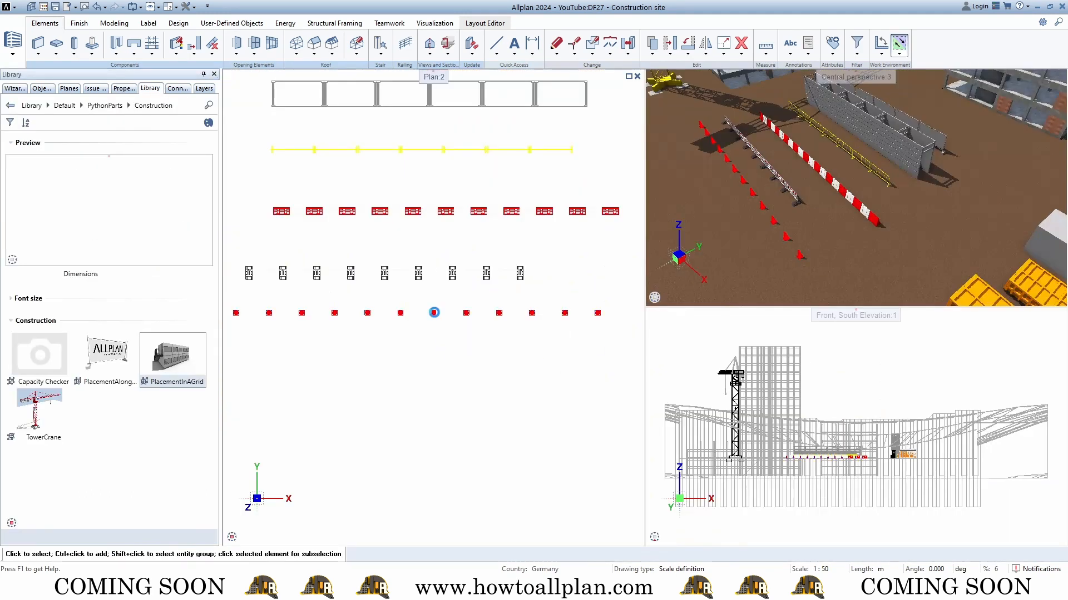
{"action": "key", "text": "Delete"}
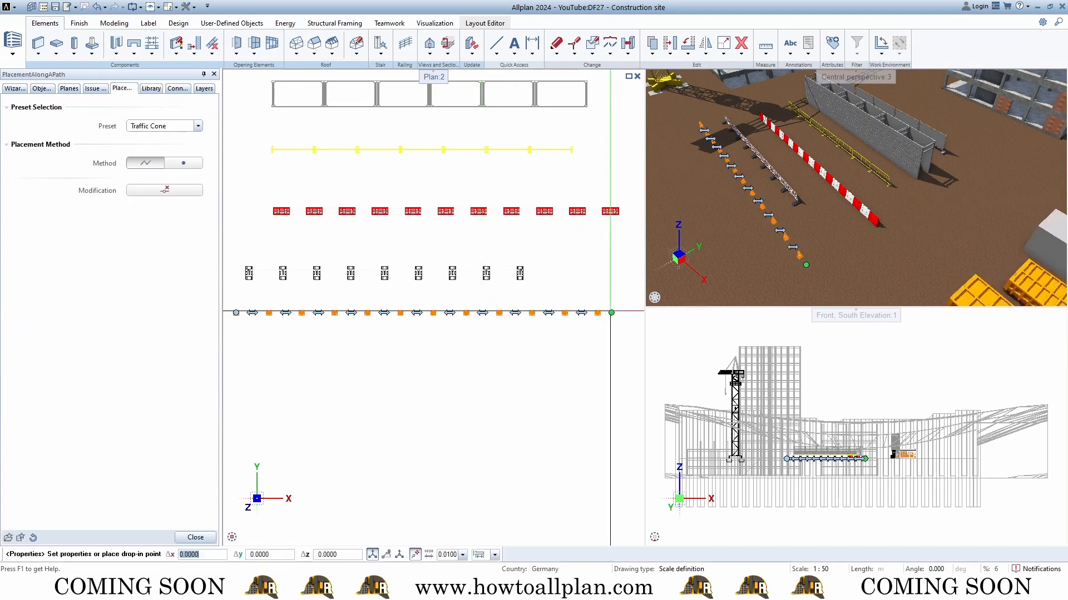
{"action": "left_click", "coordinate": [607, 312]}
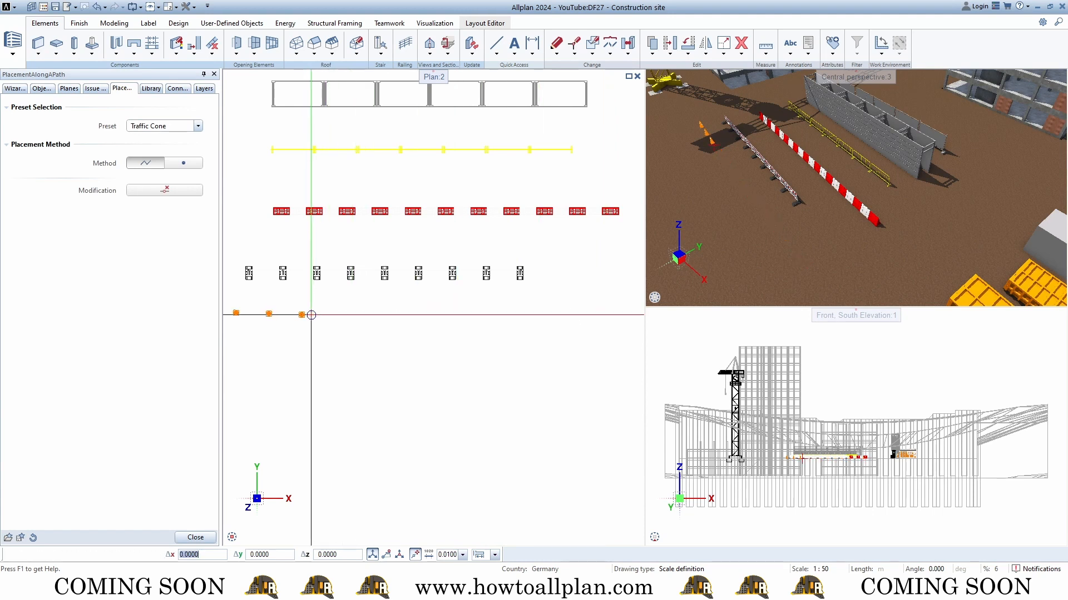
{"action": "left_click", "coordinate": [311, 315]}
{"action": "key", "text": "Escape"}
{"action": "key", "text": "Escape"}
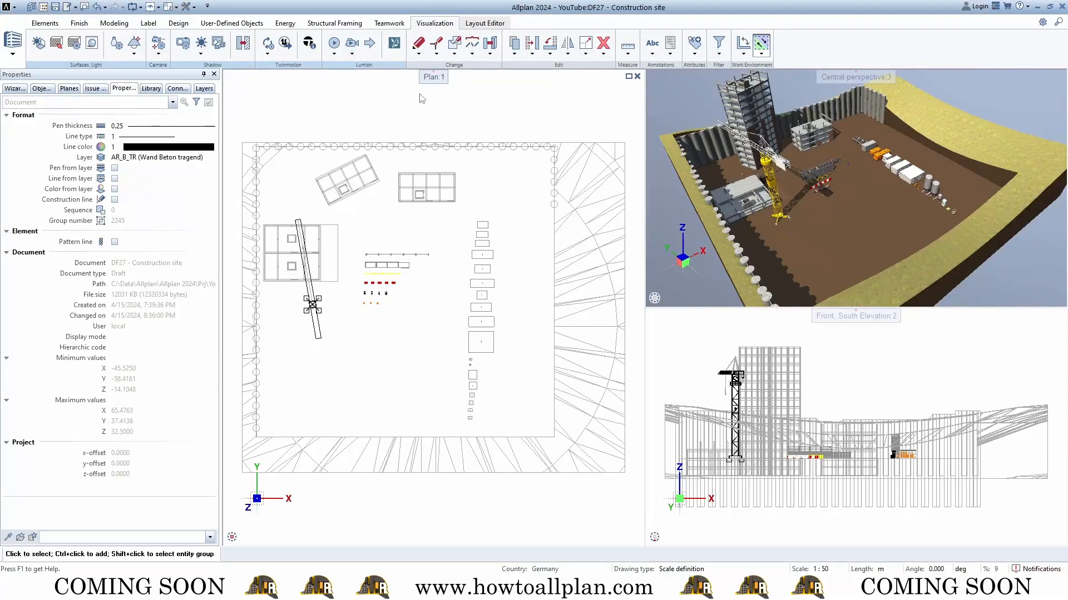
Place a medium fir from the default Surroundings library on the embankment beyond the pit's upper-right corner in the plan
{"action": "left_click", "coordinate": [151, 89]}
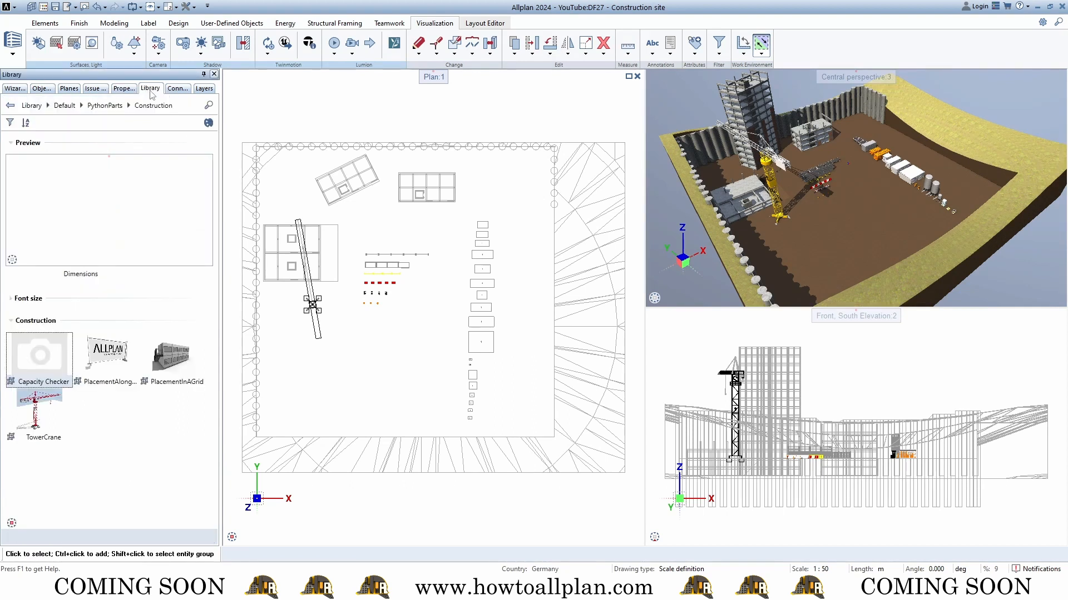
{"action": "left_click", "coordinate": [64, 105]}
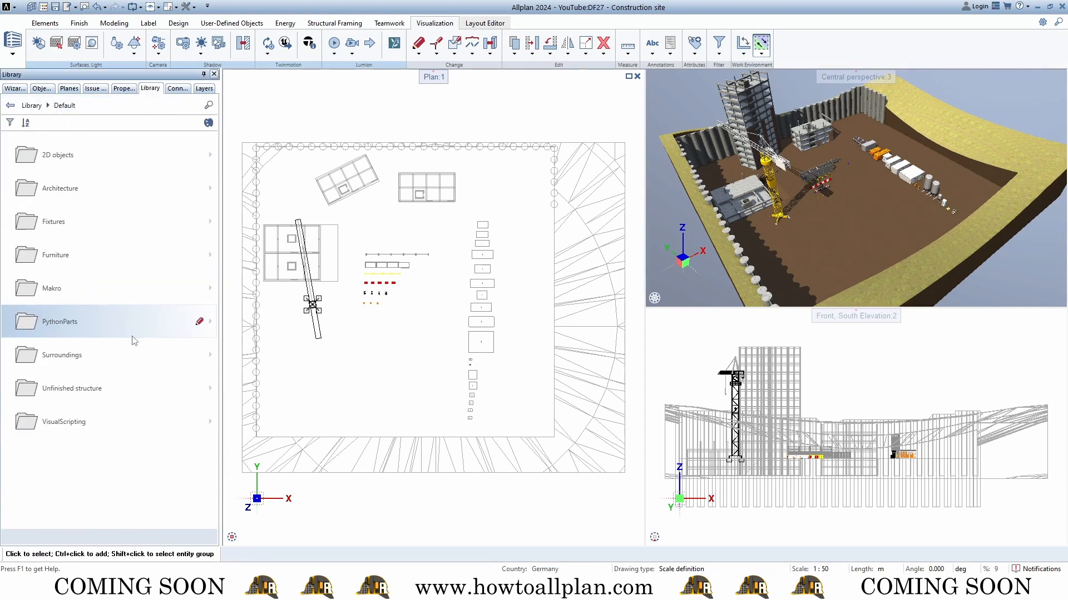
{"action": "left_click", "coordinate": [129, 365]}
{"action": "left_click", "coordinate": [114, 264]}
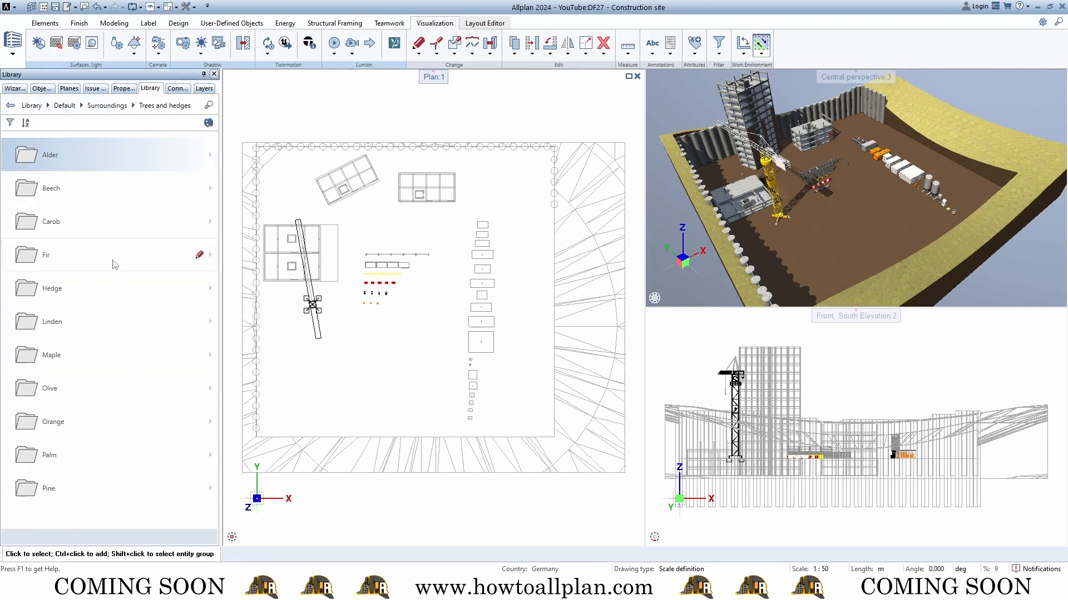
{"action": "left_click", "coordinate": [113, 260]}
{"action": "left_click", "coordinate": [107, 361]}
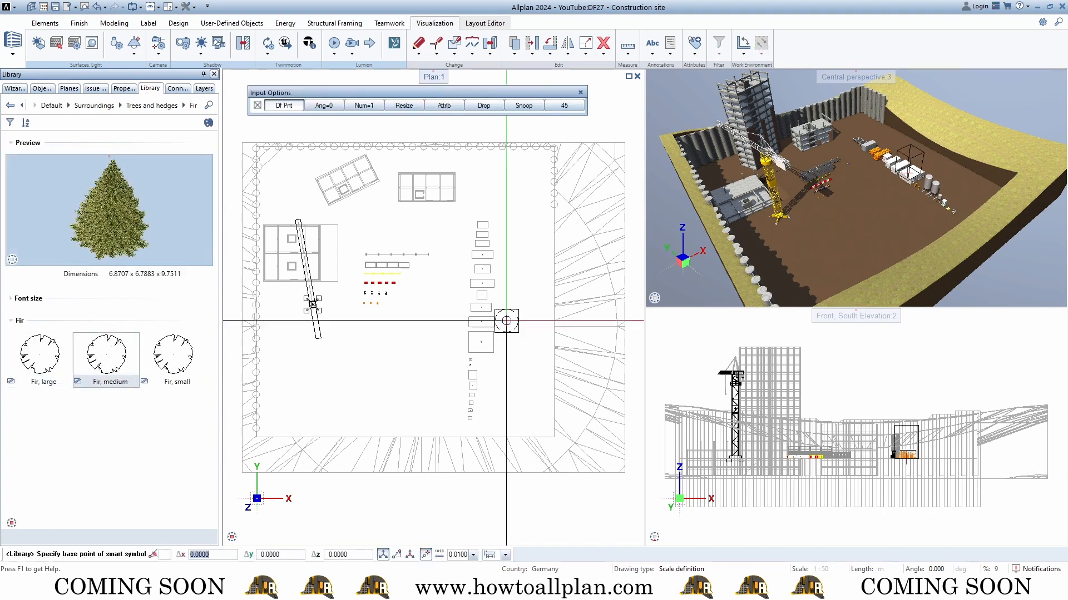
{"action": "left_click", "coordinate": [586, 169]}
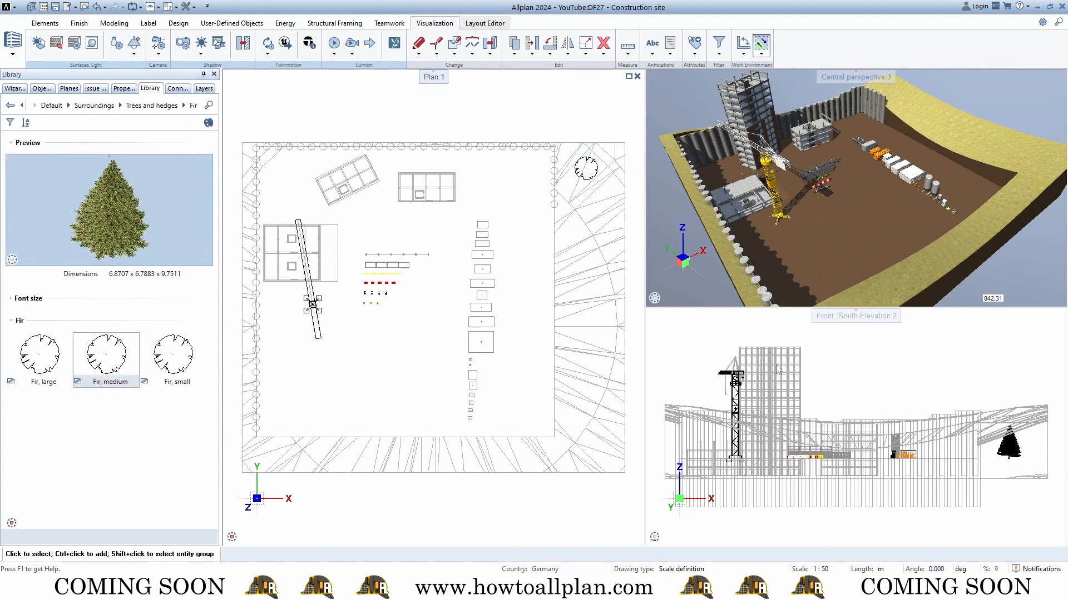
Move the fir vertically in the south elevation so its base sits on the terrain surface
{"action": "scroll", "coordinate": [1010, 470], "scroll_direction": "up", "scroll_amount": 2}
{"action": "left_click", "coordinate": [1011, 452]}
{"action": "scroll", "coordinate": [1026, 378], "scroll_direction": "up", "scroll_amount": 1}
{"action": "scroll", "coordinate": [1026, 377], "scroll_direction": "up", "scroll_amount": 2}
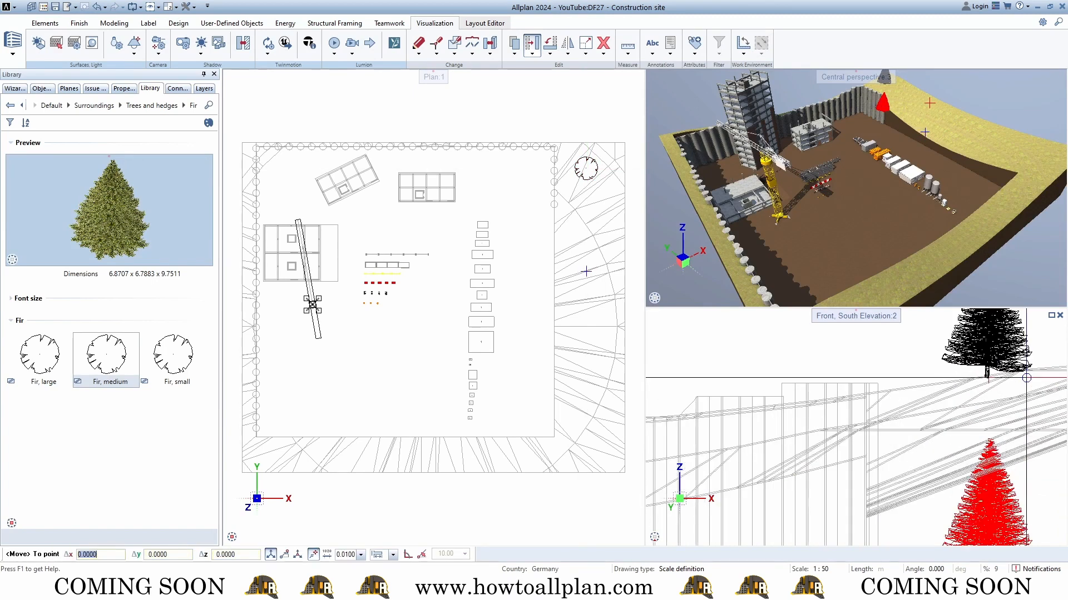
{"action": "left_click", "coordinate": [1024, 379]}
{"action": "key", "text": "Escape"}
Copy the fir several times around its position to form a cluster of trees on the embankment
{"action": "left_click", "coordinate": [513, 44]}
{"action": "left_click", "coordinate": [590, 174]}
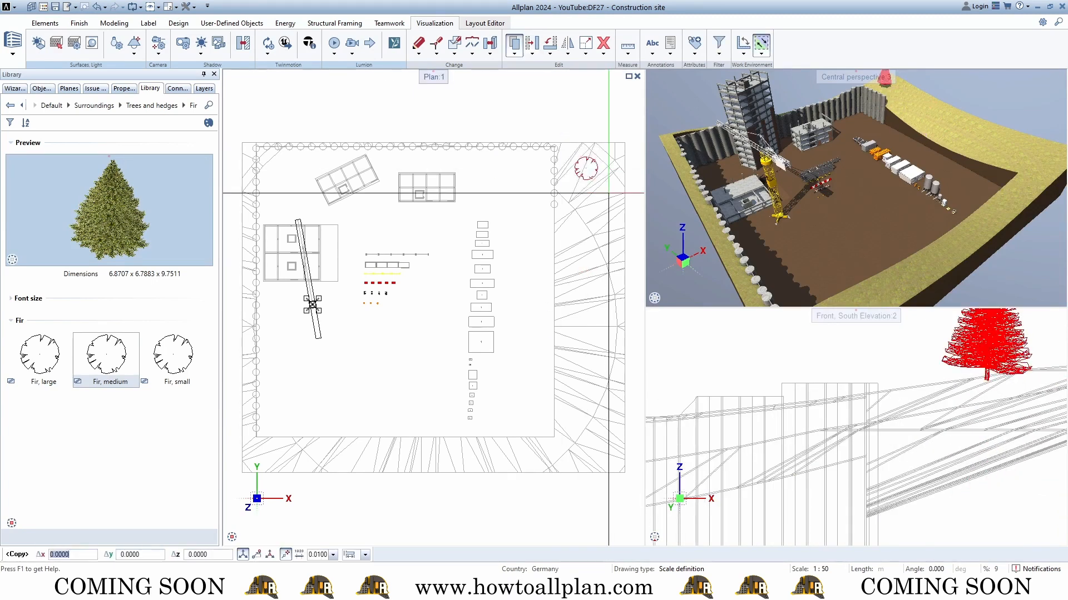
{"action": "left_click", "coordinate": [586, 168]}
{"action": "scroll", "coordinate": [582, 184], "scroll_direction": "up", "scroll_amount": 2}
{"action": "left_click", "coordinate": [564, 183]}
{"action": "left_click", "coordinate": [602, 193]}
{"action": "left_click", "coordinate": [620, 164]}
{"action": "left_click", "coordinate": [634, 194]}
{"action": "left_click", "coordinate": [604, 228]}
{"action": "left_click", "coordinate": [631, 220]}
{"action": "left_click", "coordinate": [611, 136]}
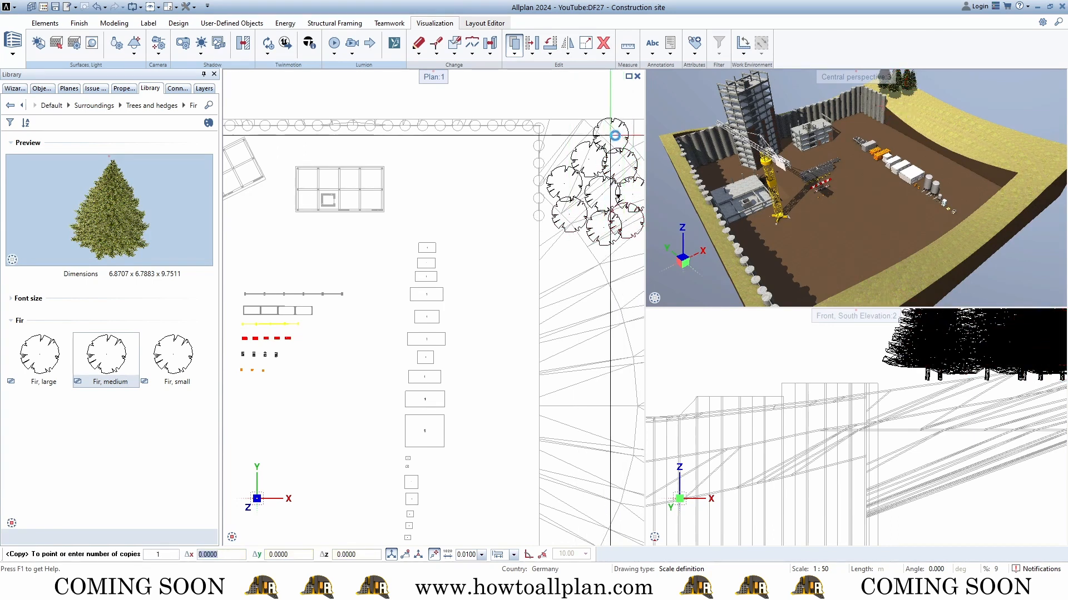
{"action": "middle_click_drag", "start_coordinate": [641, 142], "coordinate": [581, 179]}
{"action": "left_click", "coordinate": [582, 179]}
{"action": "key", "text": "Escape"}
Place a dark sedan from the Vehicles library just below the traffic cones in the plan and view it in perspective
{"action": "scroll", "coordinate": [861, 114], "scroll_direction": "up", "scroll_amount": 2}
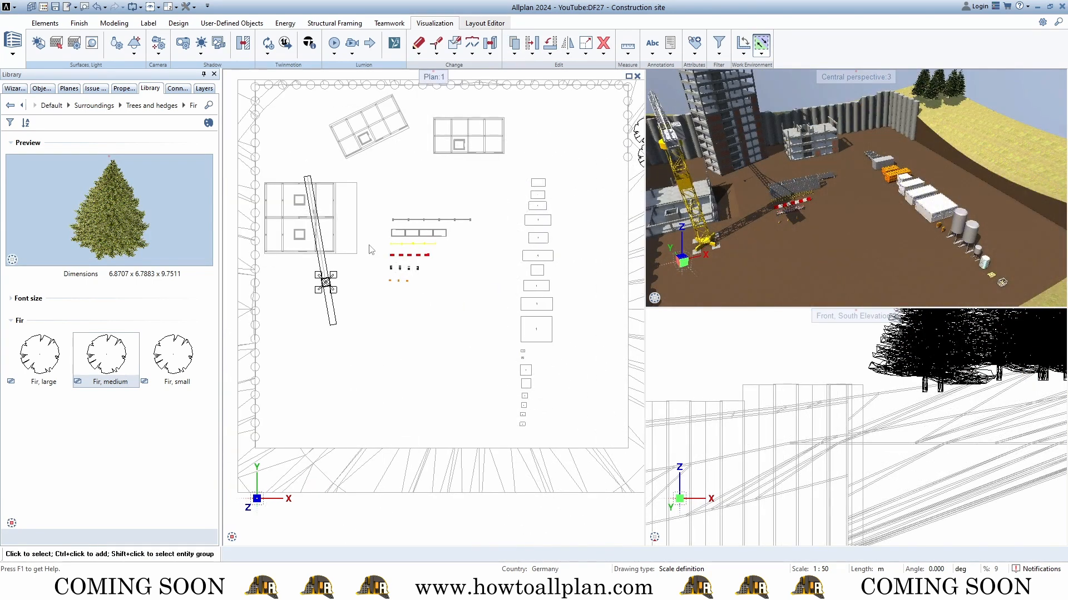
{"action": "left_click", "coordinate": [10, 105]}
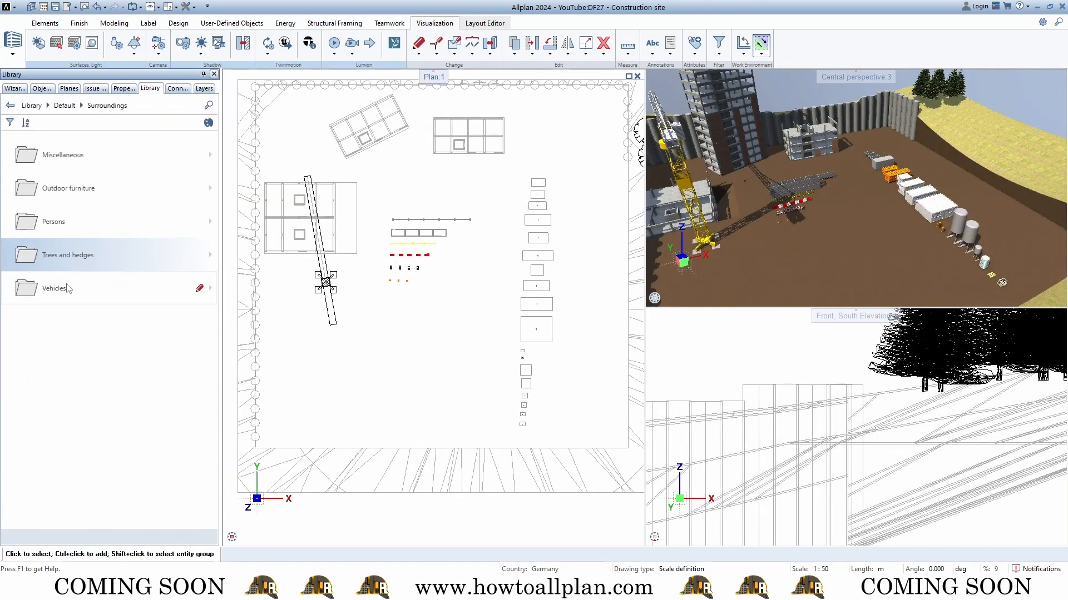
{"action": "left_click", "coordinate": [56, 288]}
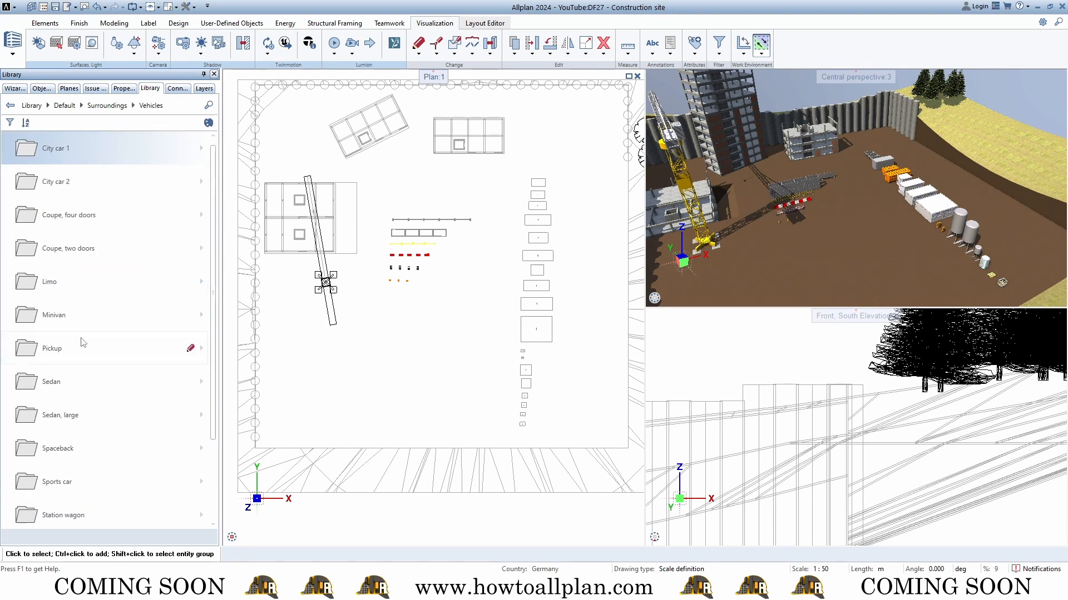
{"action": "left_click", "coordinate": [86, 389]}
{"action": "left_click", "coordinate": [106, 356]}
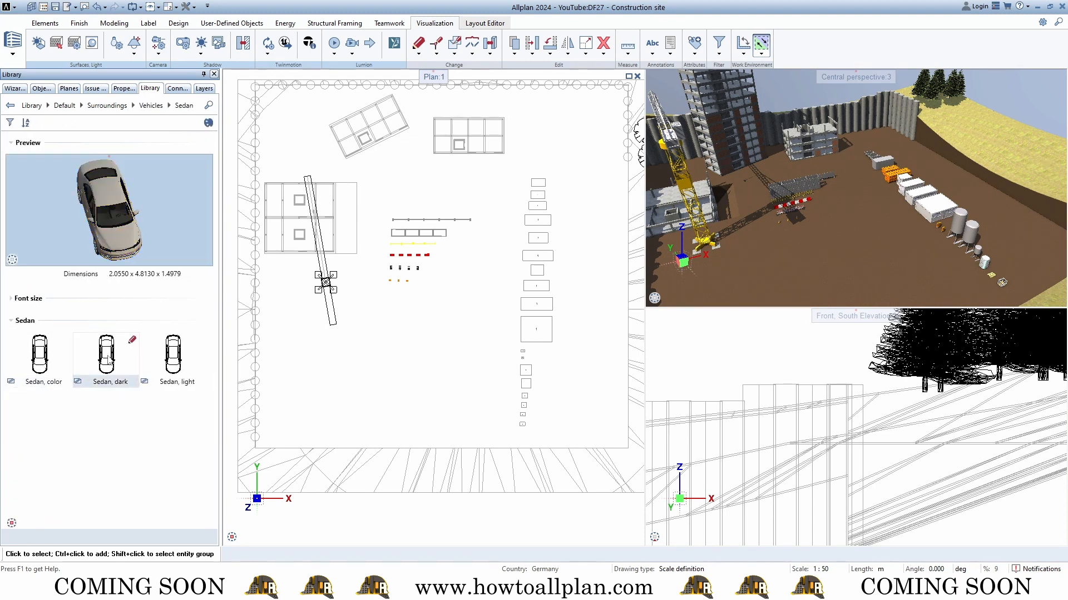
{"action": "scroll", "coordinate": [389, 298], "scroll_direction": "up", "scroll_amount": 1}
{"action": "left_click", "coordinate": [392, 301]}
{"action": "key", "text": "Escape"}
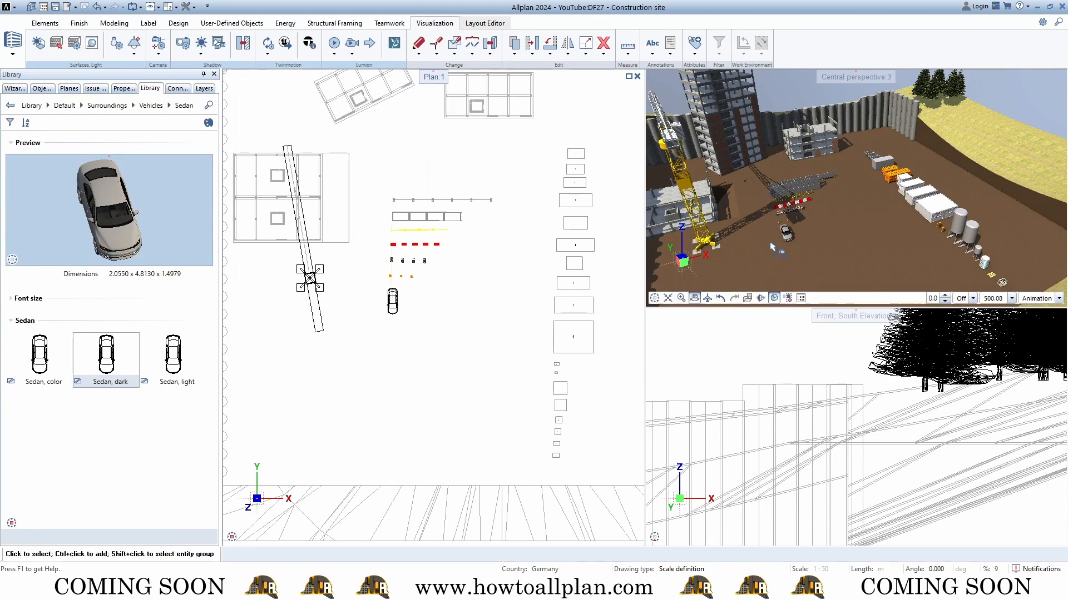
{"action": "scroll", "coordinate": [795, 222], "scroll_direction": "up", "scroll_amount": 4}
{"action": "left_click_drag", "start_coordinate": [801, 218], "coordinate": [938, 174]}
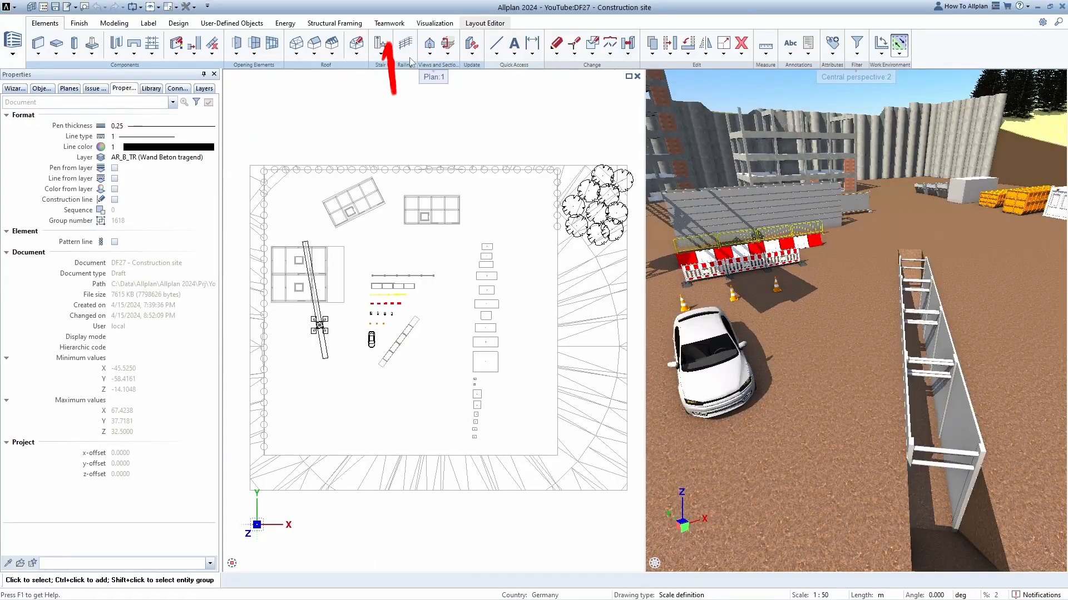
Start the Content Connector with the 3D Warehouse provider and search it for "excavator"
{"action": "left_click", "coordinate": [394, 24]}
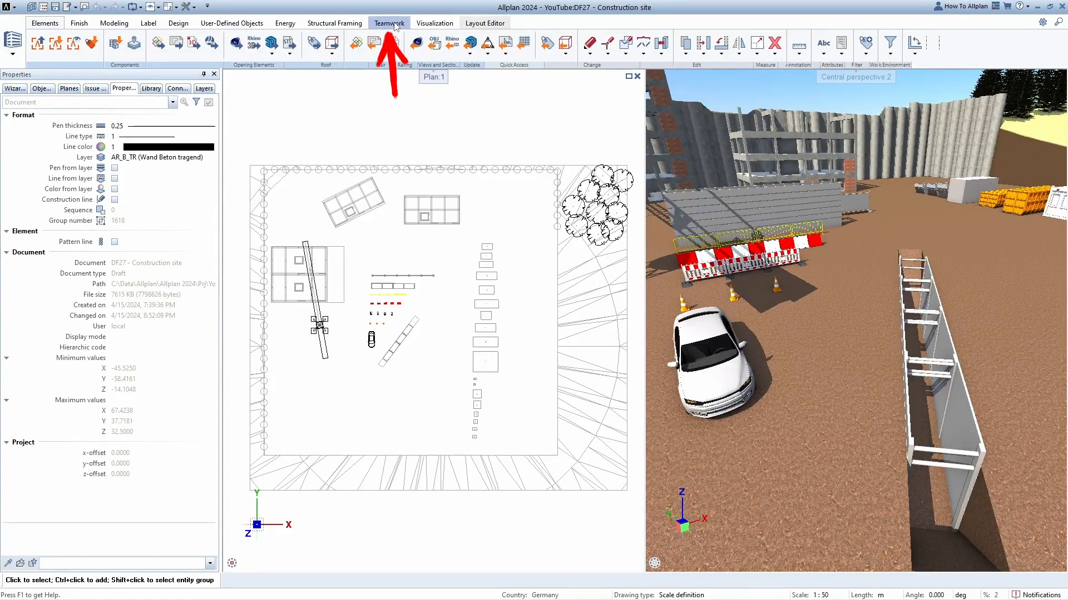
{"action": "left_click", "coordinate": [115, 43]}
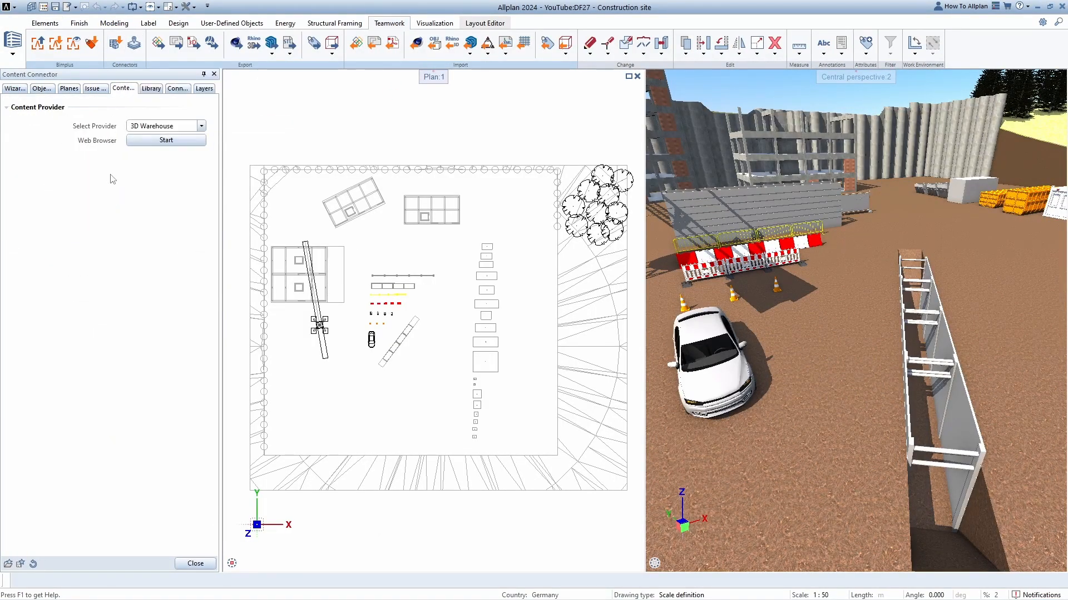
{"action": "left_click", "coordinate": [147, 143]}
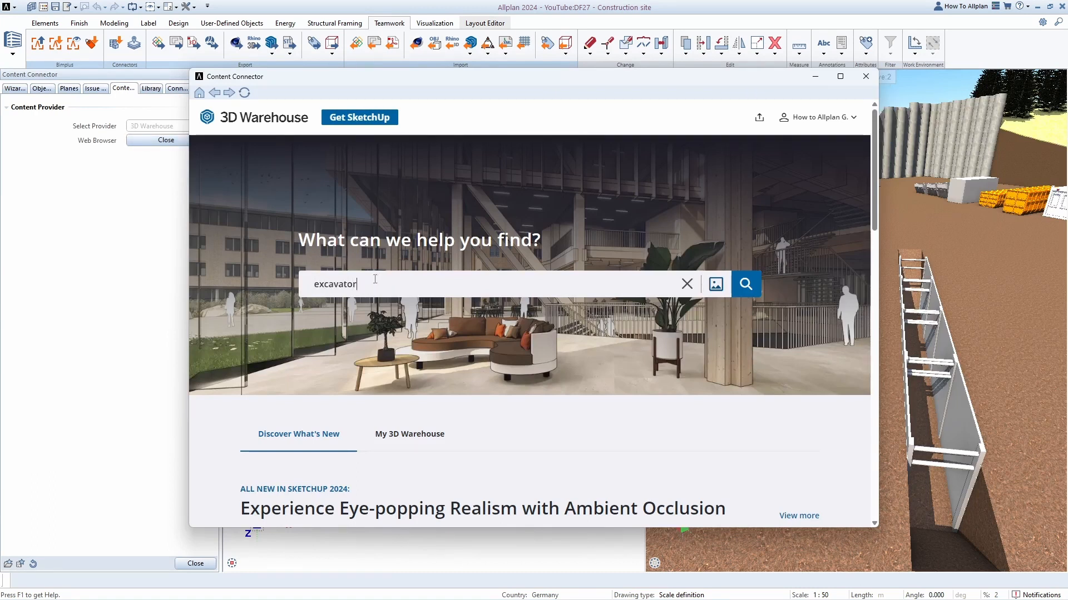
{"action": "key", "text": "Return"}
{"action": "scroll", "coordinate": [473, 267], "scroll_direction": "down", "scroll_amount": 3}
{"action": "scroll", "coordinate": [472, 330], "scroll_direction": "up", "scroll_amount": 3}
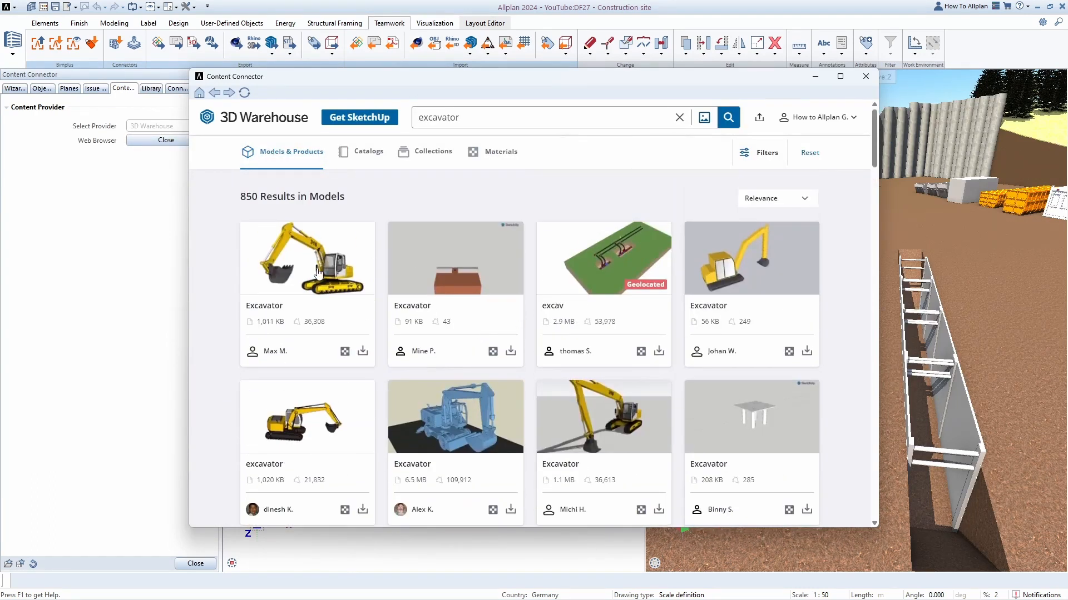
Download the yellow tracked Excavator model numbered 316 as a SketchUp file
{"action": "left_click", "coordinate": [318, 272]}
{"action": "left_click", "coordinate": [765, 266]}
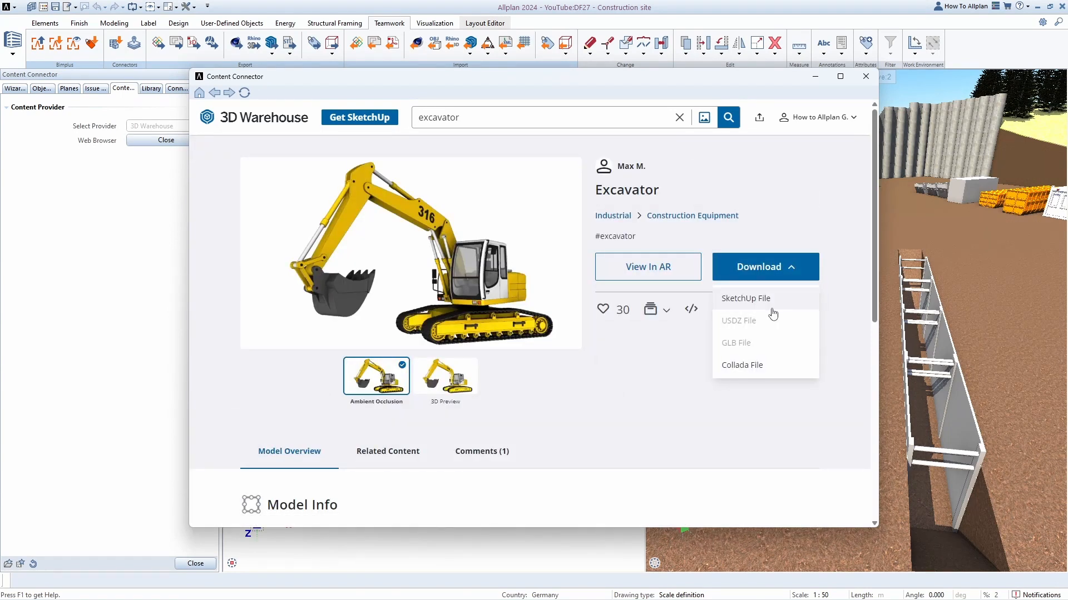
{"action": "left_click", "coordinate": [771, 307]}
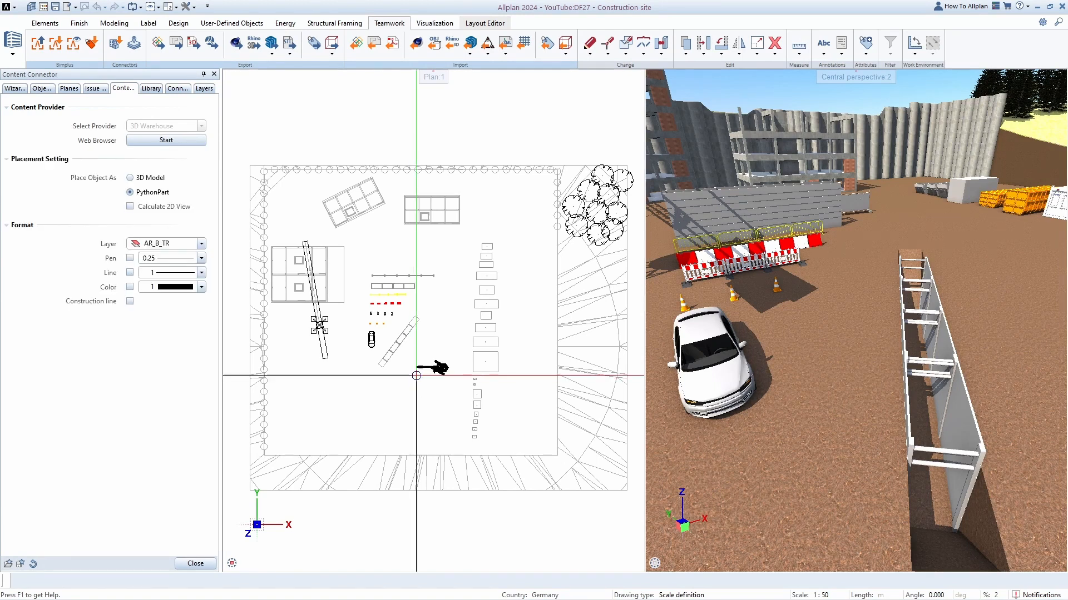
Place the excavator as a PythonPart beside the upper end of the diagonal trench box
{"action": "scroll", "coordinate": [417, 367], "scroll_direction": "up", "scroll_amount": 3}
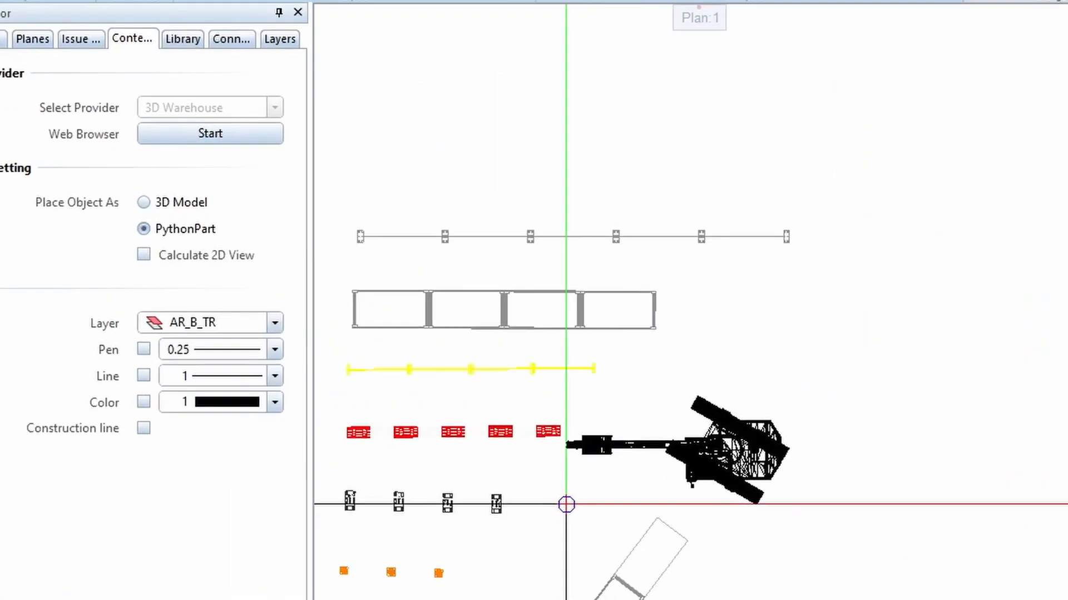
{"action": "left_click", "coordinate": [144, 202]}
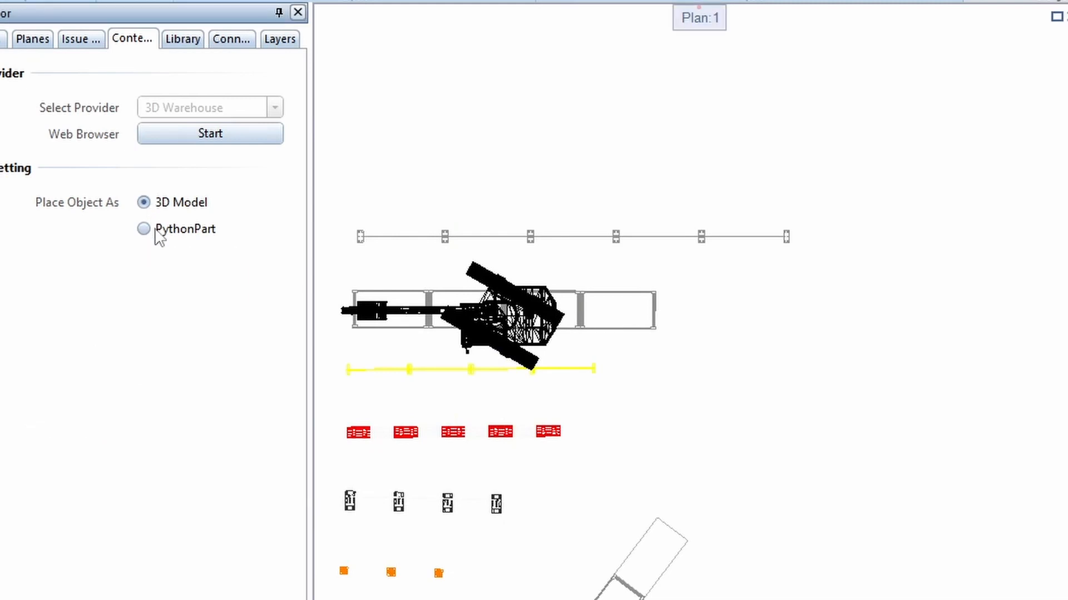
{"action": "left_click", "coordinate": [156, 233]}
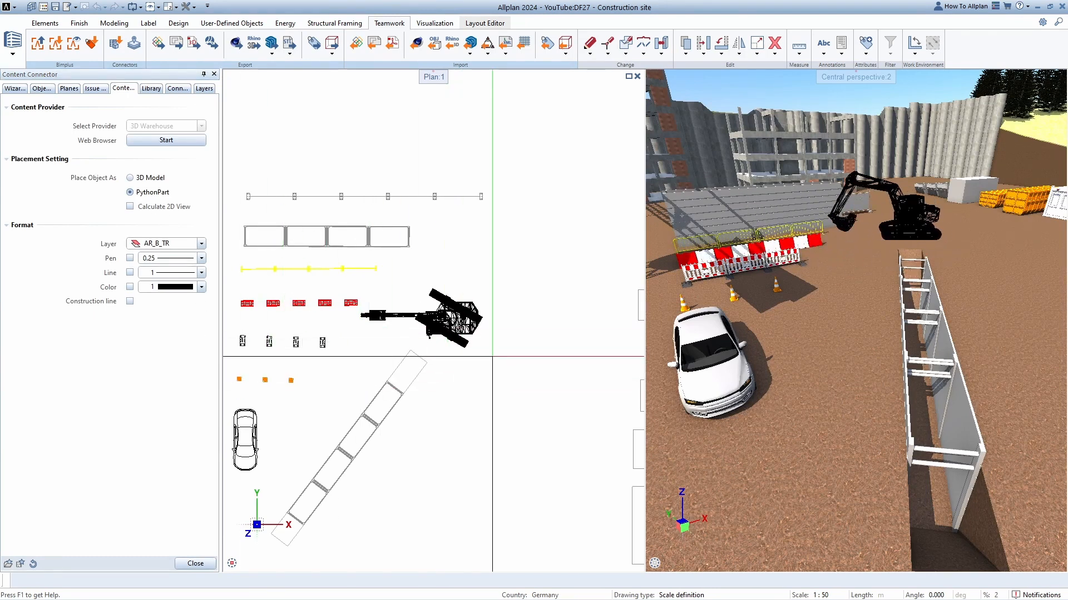
{"action": "left_click", "coordinate": [492, 356]}
Rotate the excavator about its body so its arm lines up with the diagonal trench box, and check it in perspective
{"action": "left_click", "coordinate": [452, 321]}
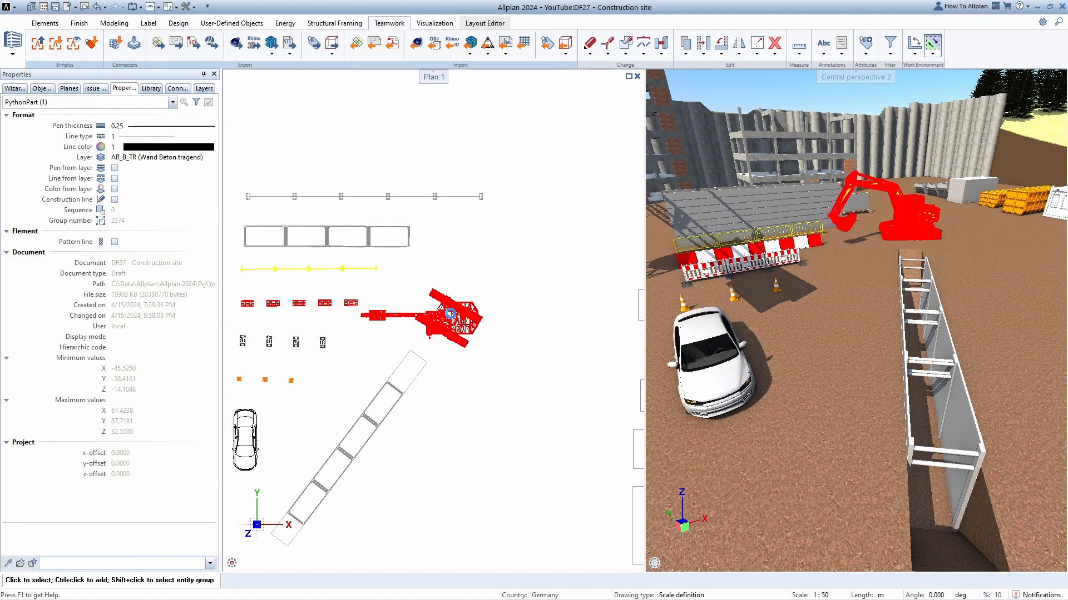
{"action": "key", "text": "r"}
{"action": "left_click", "coordinate": [446, 315]}
{"action": "left_click", "coordinate": [591, 315]}
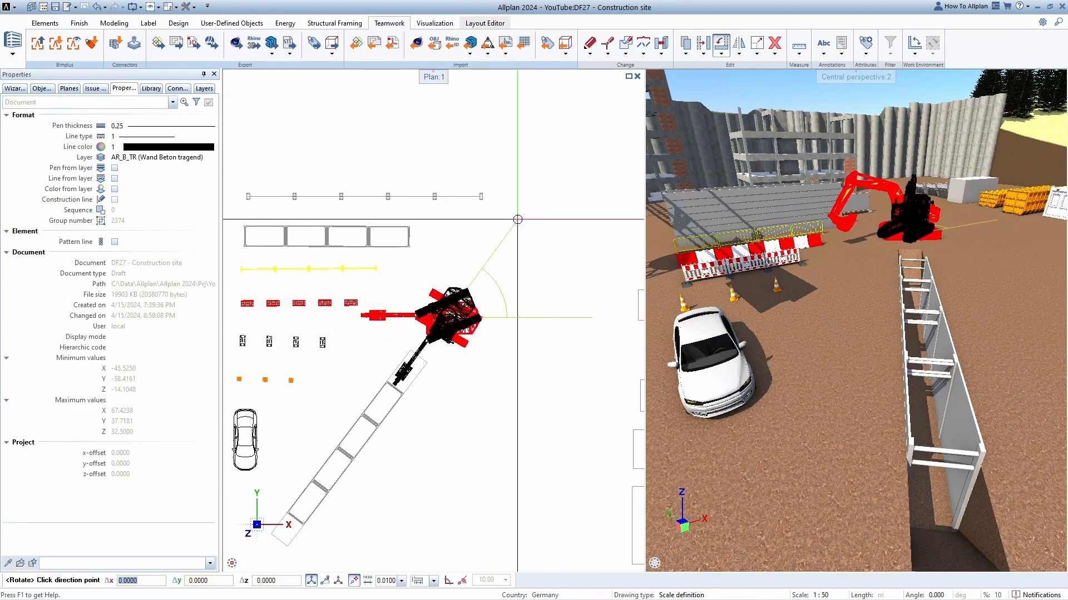
{"action": "left_click", "coordinate": [517, 220]}
{"action": "key", "text": "Escape"}
{"action": "left_click_drag", "start_coordinate": [946, 262], "coordinate": [751, 251]}
{"action": "scroll", "coordinate": [790, 221], "scroll_direction": "up", "scroll_amount": 2}
{"action": "middle_click_drag", "start_coordinate": [750, 250], "coordinate": [819, 267]}
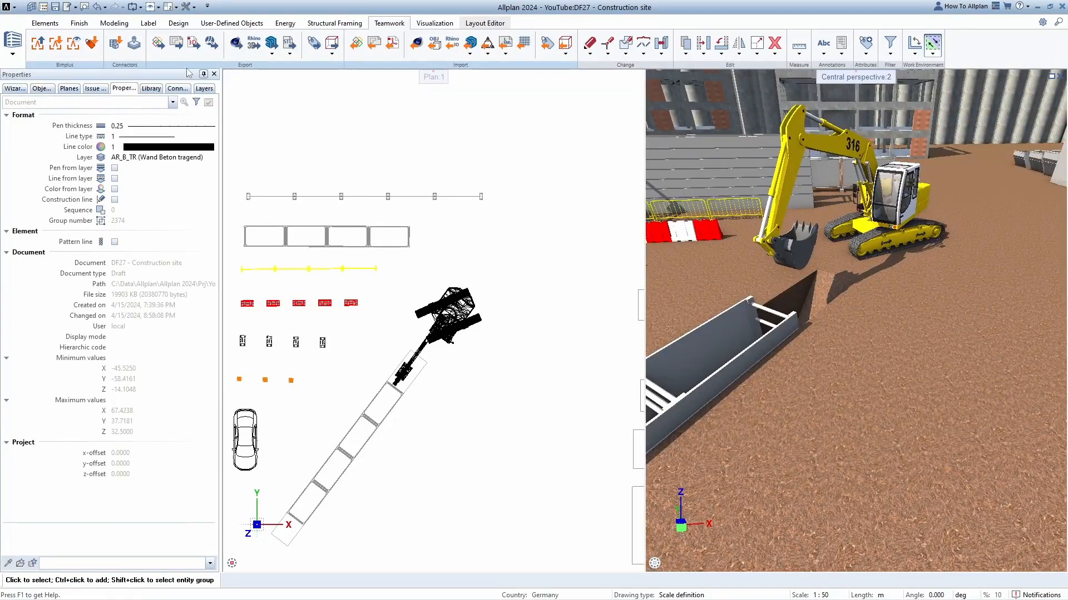
Reopen the 3D Warehouse browser through the Content Connector and search for "Truck"
{"action": "left_click", "coordinate": [120, 46]}
{"action": "left_click", "coordinate": [166, 140]}
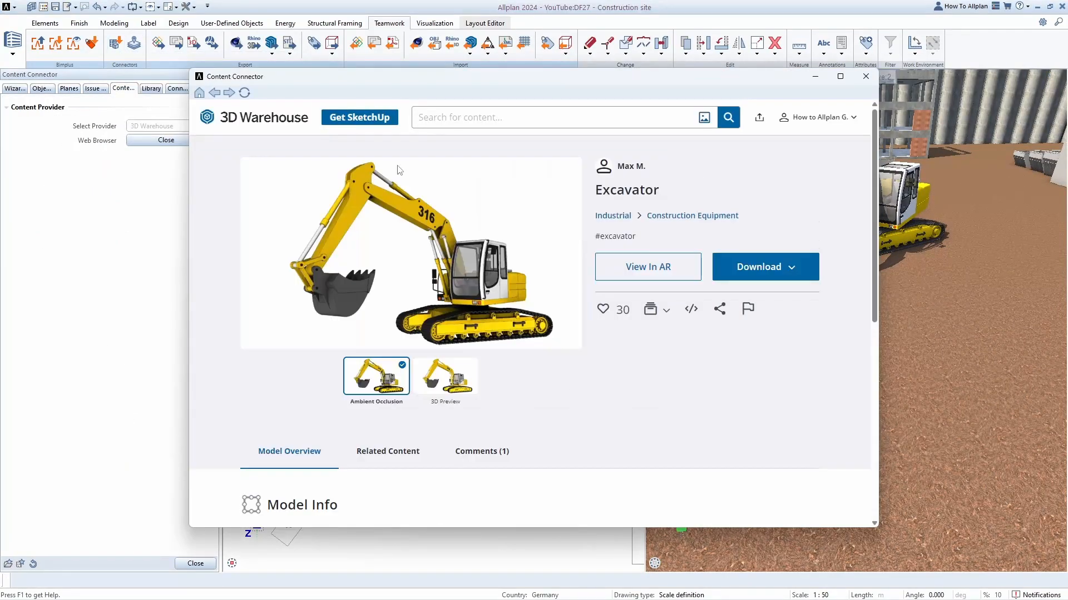
{"action": "left_click", "coordinate": [454, 118]}
{"action": "type", "text": "Truck"}
{"action": "key", "text": "Return"}
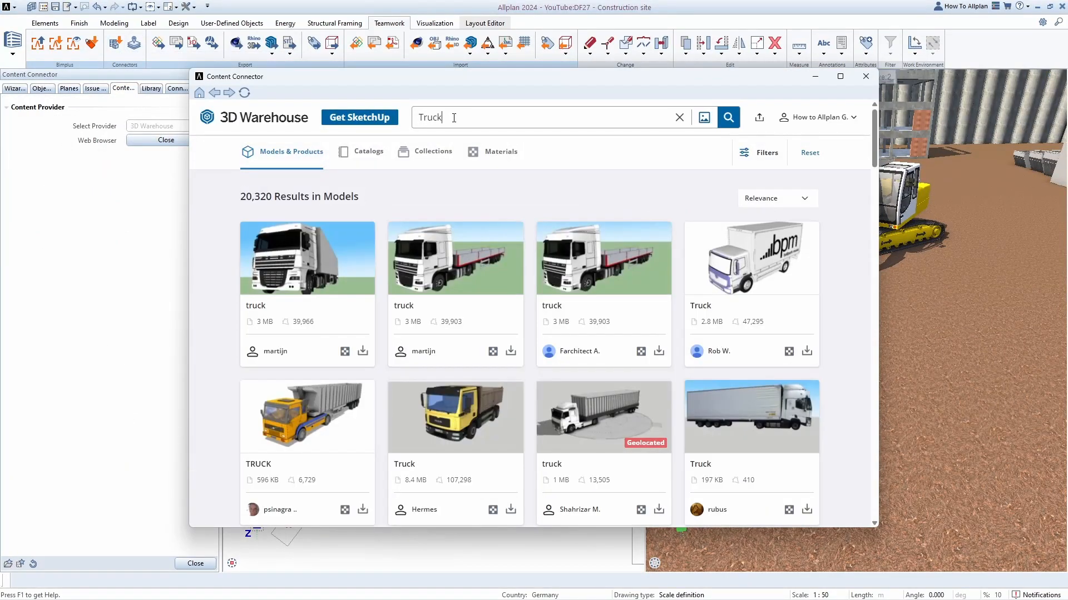
{"action": "scroll", "coordinate": [502, 257], "scroll_direction": "down", "scroll_amount": 4}
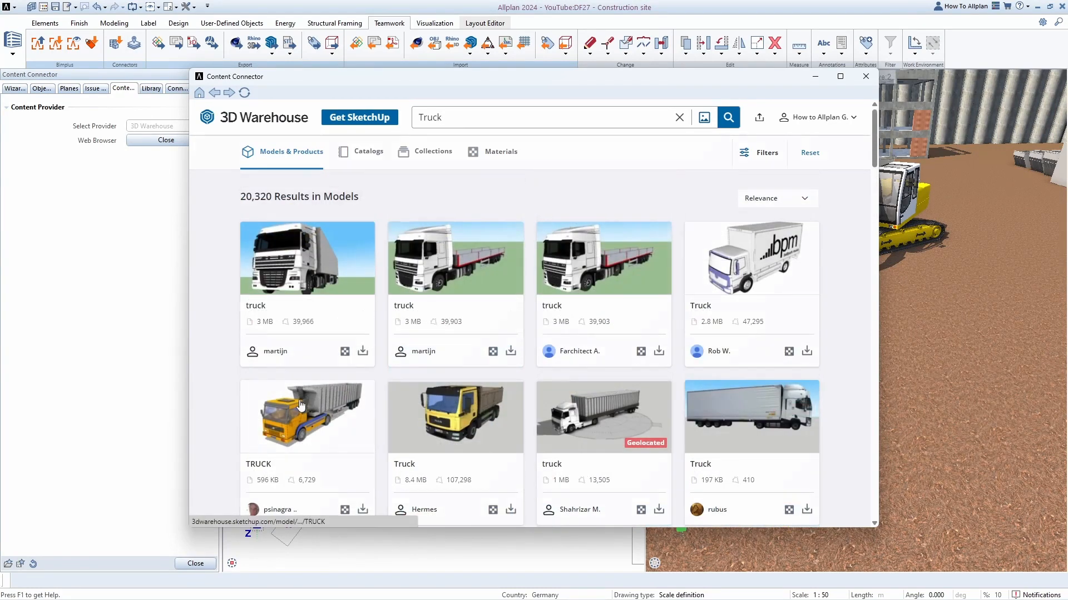
Open the orange TRUCK model with the grey dump trailer and inspect it in the rotatable 3D preview
{"action": "left_click", "coordinate": [307, 417]}
{"action": "left_click", "coordinate": [777, 274]}
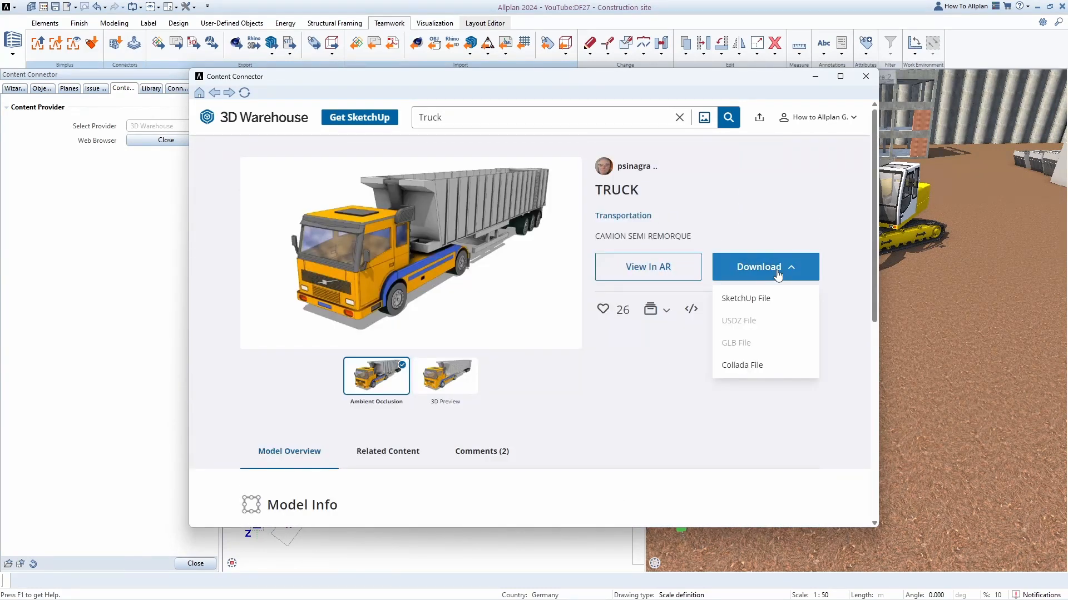
{"action": "left_click", "coordinate": [588, 383]}
{"action": "left_click", "coordinate": [438, 376]}
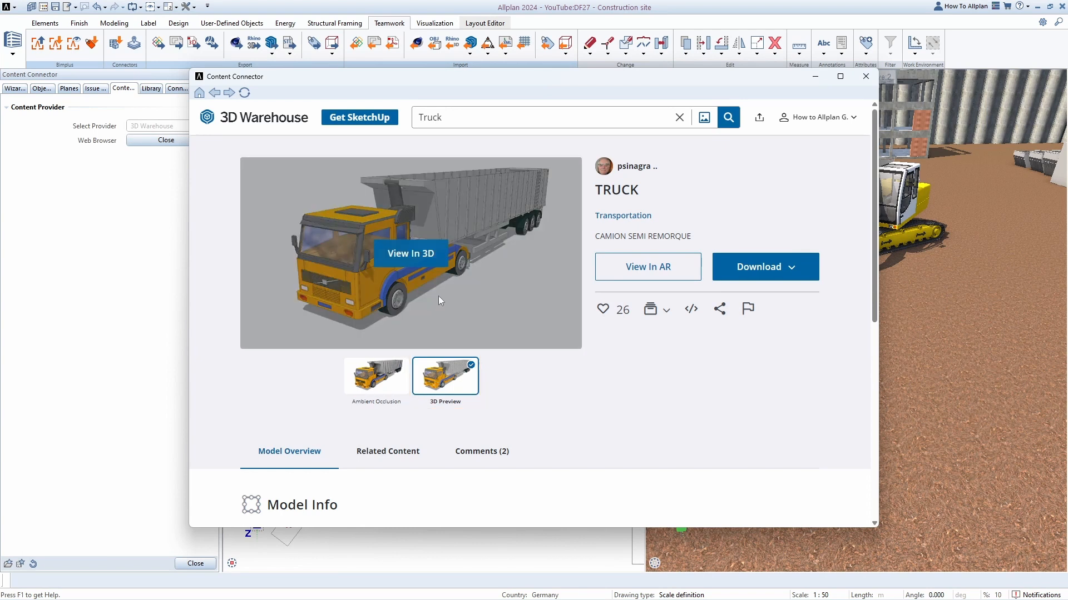
{"action": "left_click", "coordinate": [410, 253]}
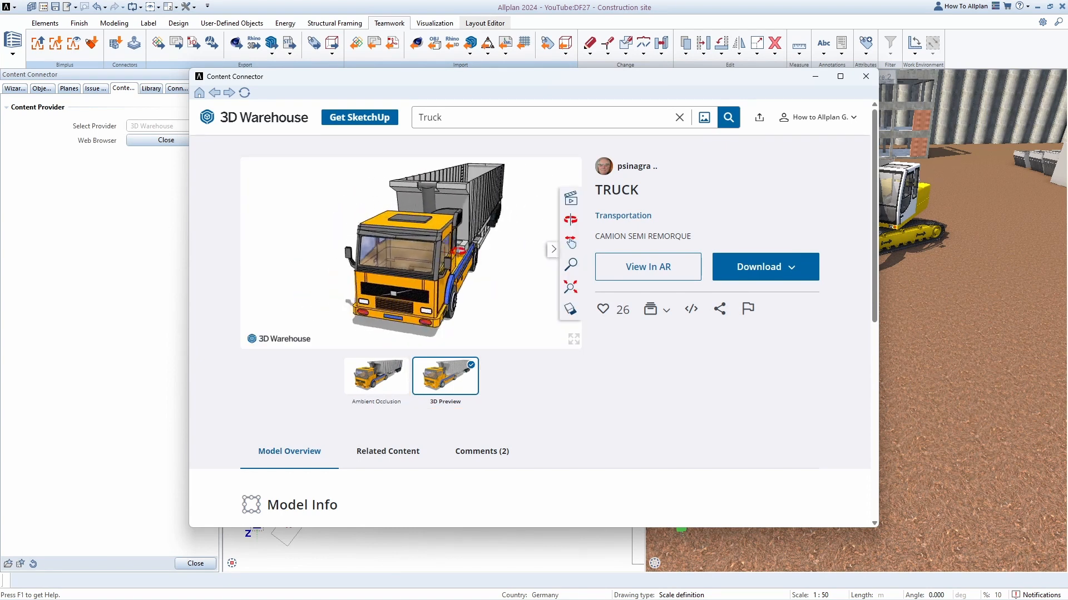
{"action": "left_click_drag", "start_coordinate": [587, 210], "coordinate": [408, 245]}
Download the truck as a SketchUp file and place it as a PythonPart below the excavator in the plan
{"action": "left_click", "coordinate": [775, 273]}
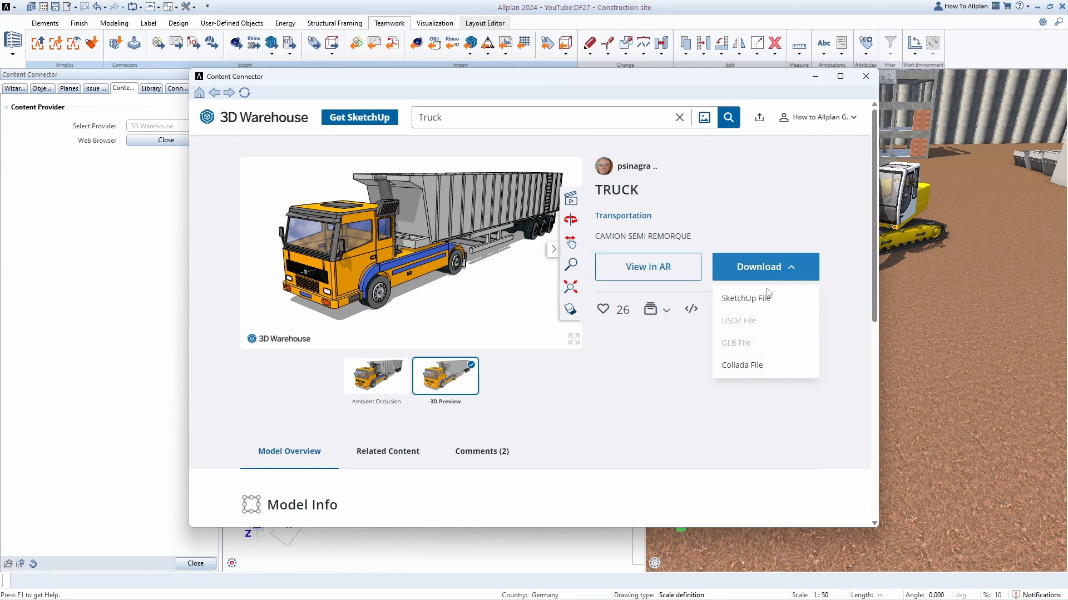
{"action": "left_click", "coordinate": [747, 300]}
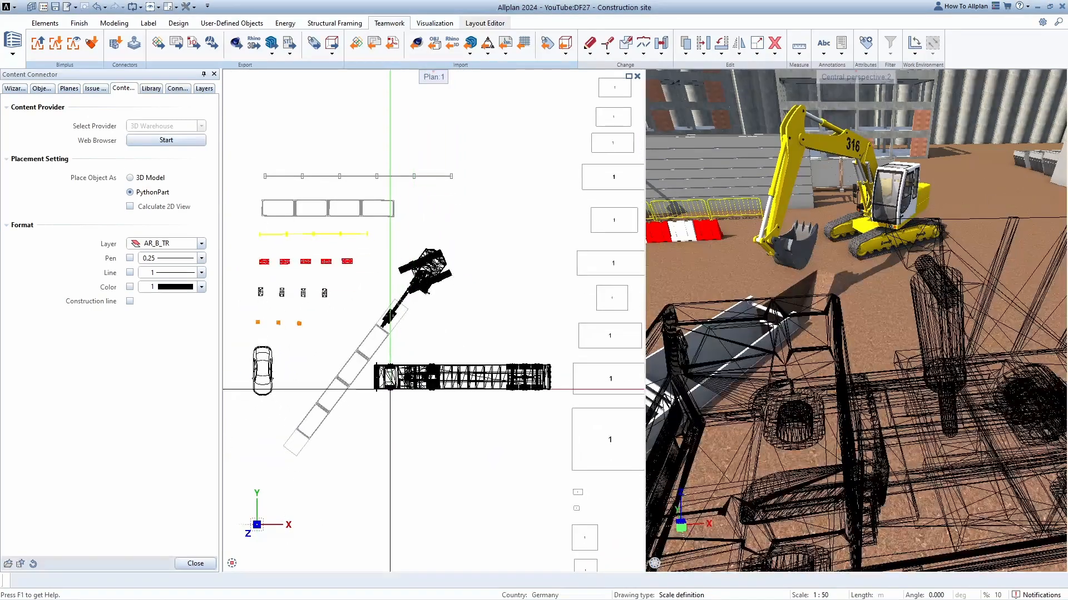
{"action": "left_click", "coordinate": [441, 398]}
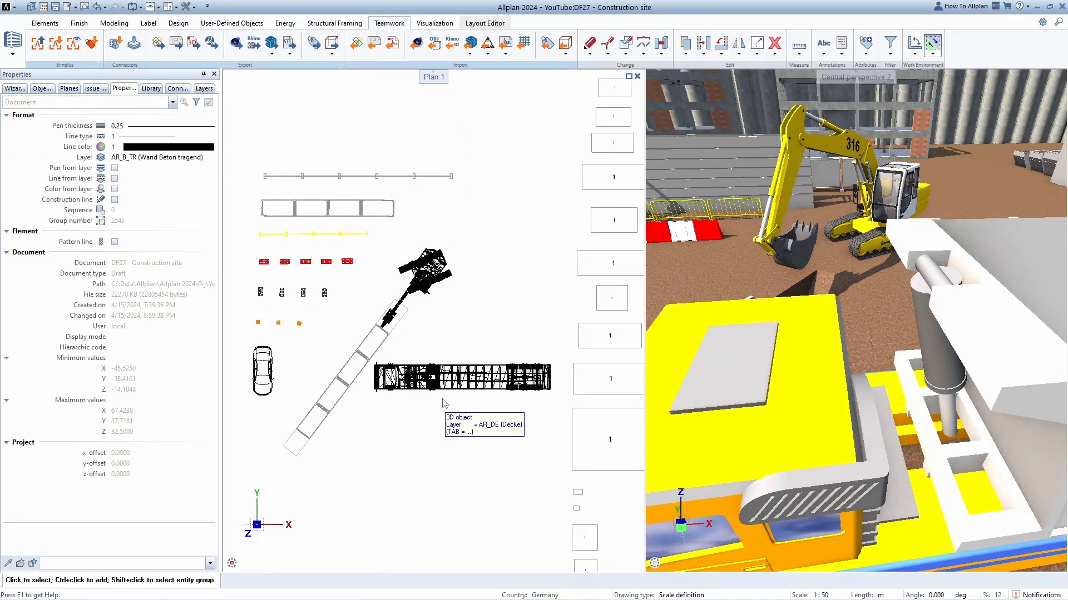
Rotate the truck a quarter turn so its cab faces away from the excavator, and position it beside the diagonal trench box
{"action": "key", "text": "r"}
{"action": "left_click", "coordinate": [449, 377]}
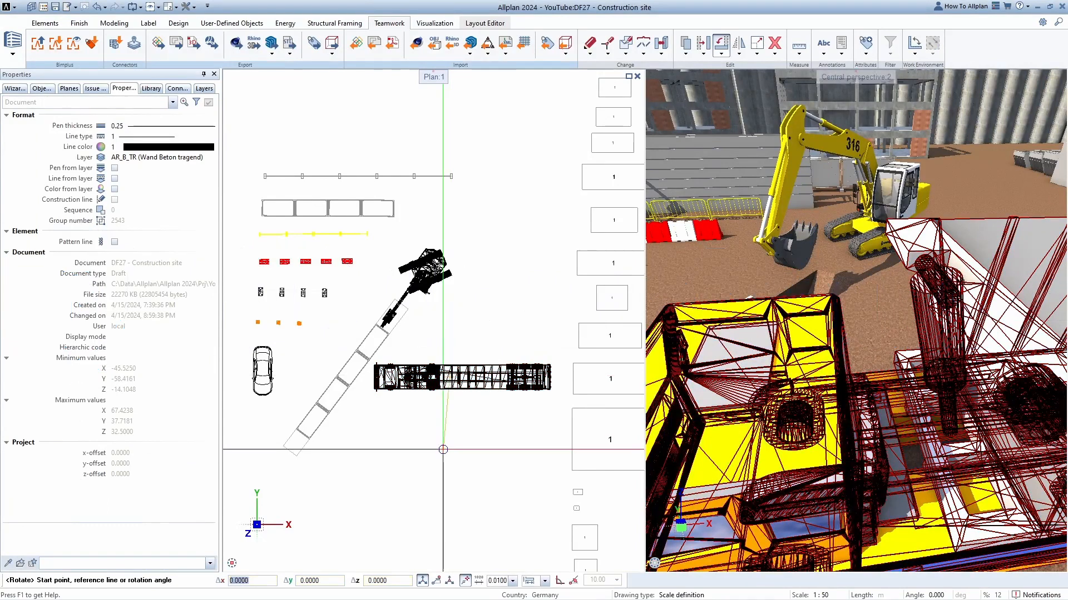
{"action": "left_click", "coordinate": [443, 448]}
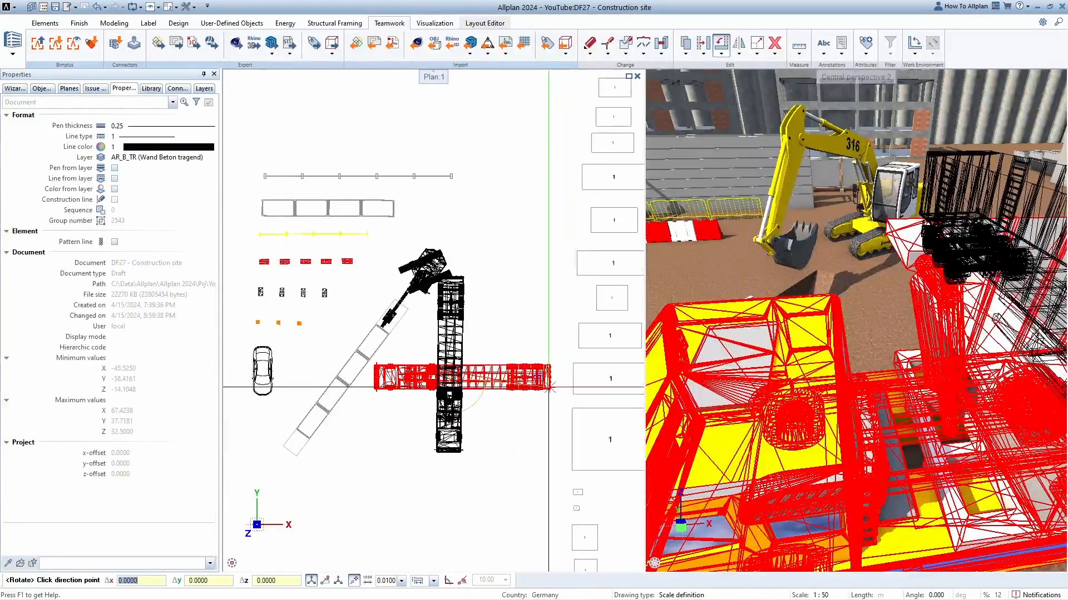
{"action": "left_click", "coordinate": [548, 388]}
{"action": "left_click", "coordinate": [450, 345]}
{"action": "left_click", "coordinate": [449, 378]}
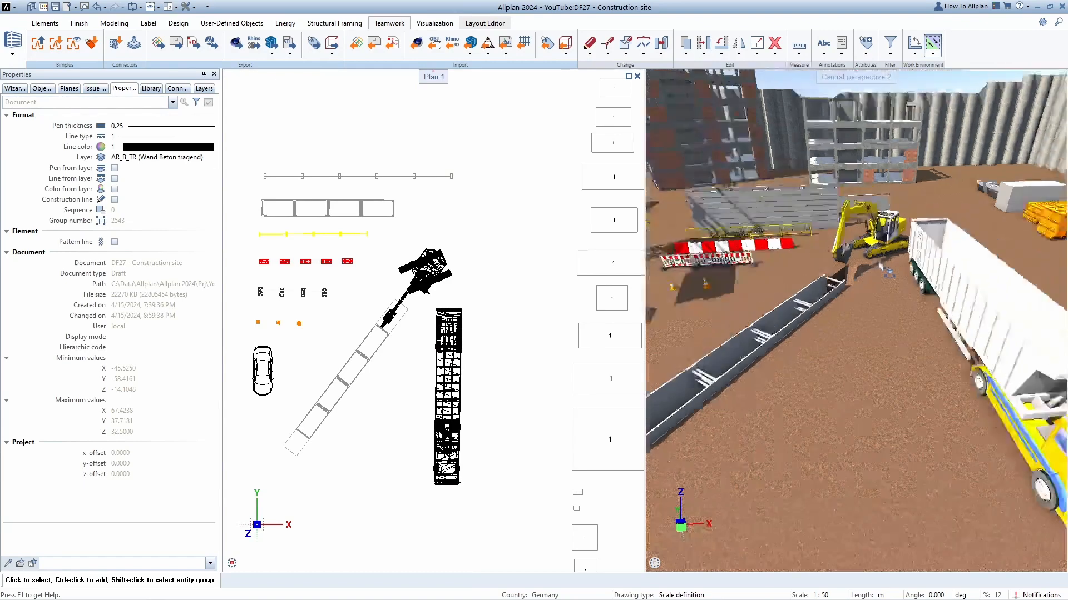
Examine the placed truck, trench box and excavator in the perspective view from several angles, ending close to the excavator
{"action": "scroll", "coordinate": [880, 266], "scroll_direction": "down", "scroll_amount": 2}
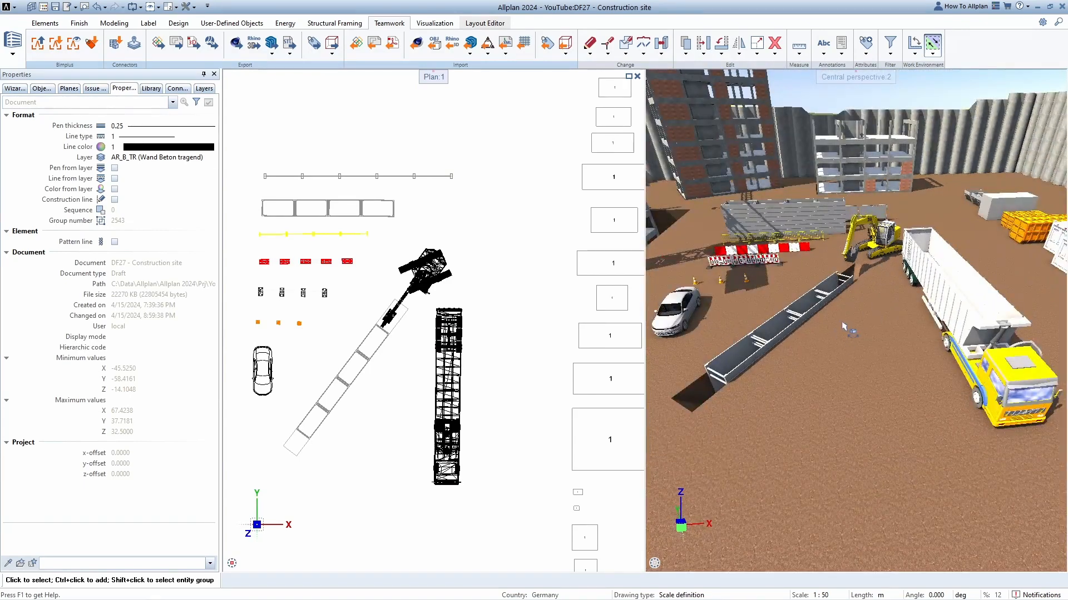
{"action": "middle_click_drag", "start_coordinate": [843, 327], "coordinate": [919, 380]}
{"action": "left_click", "coordinate": [944, 566]}
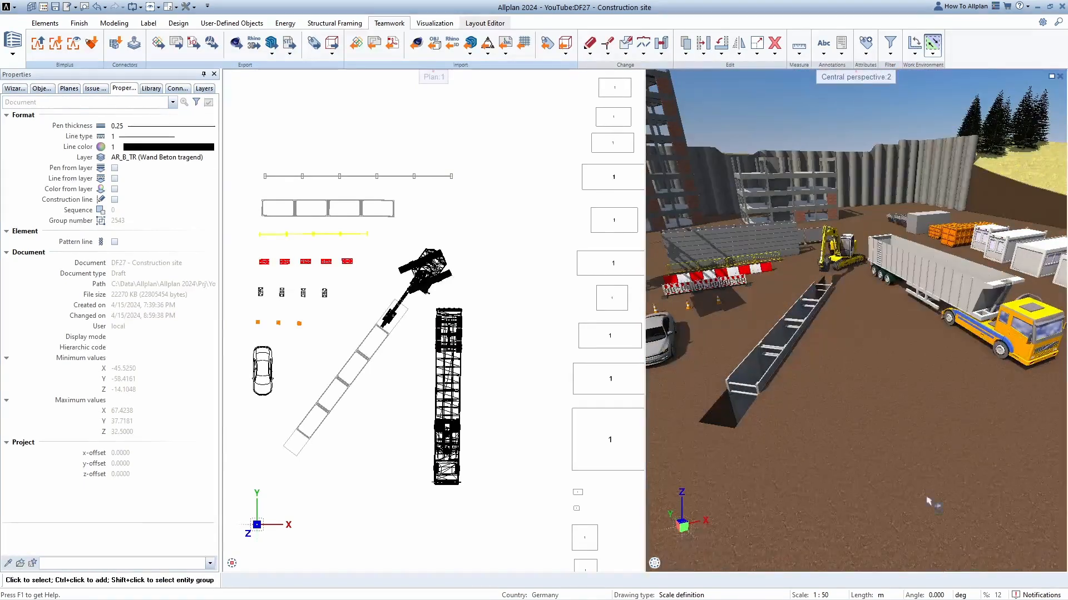
{"action": "left_click_drag", "start_coordinate": [927, 502], "coordinate": [935, 274]}
{"action": "scroll", "coordinate": [953, 272], "scroll_direction": "up", "scroll_amount": 2}
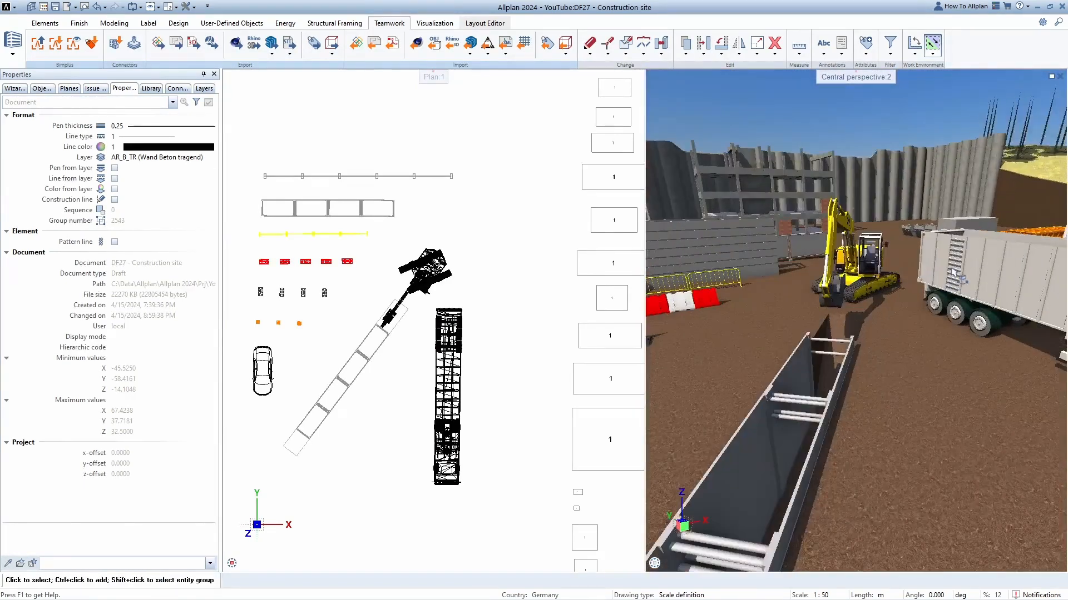
{"action": "middle_click_drag", "start_coordinate": [941, 293], "coordinate": [806, 372]}
{"action": "left_click_drag", "start_coordinate": [777, 354], "coordinate": [987, 306]}
{"action": "scroll", "coordinate": [806, 311], "scroll_direction": "up", "scroll_amount": 3}
{"action": "left_click_drag", "start_coordinate": [806, 311], "coordinate": [873, 311]}
{"action": "right_click_drag", "start_coordinate": [873, 311], "coordinate": [898, 386]}
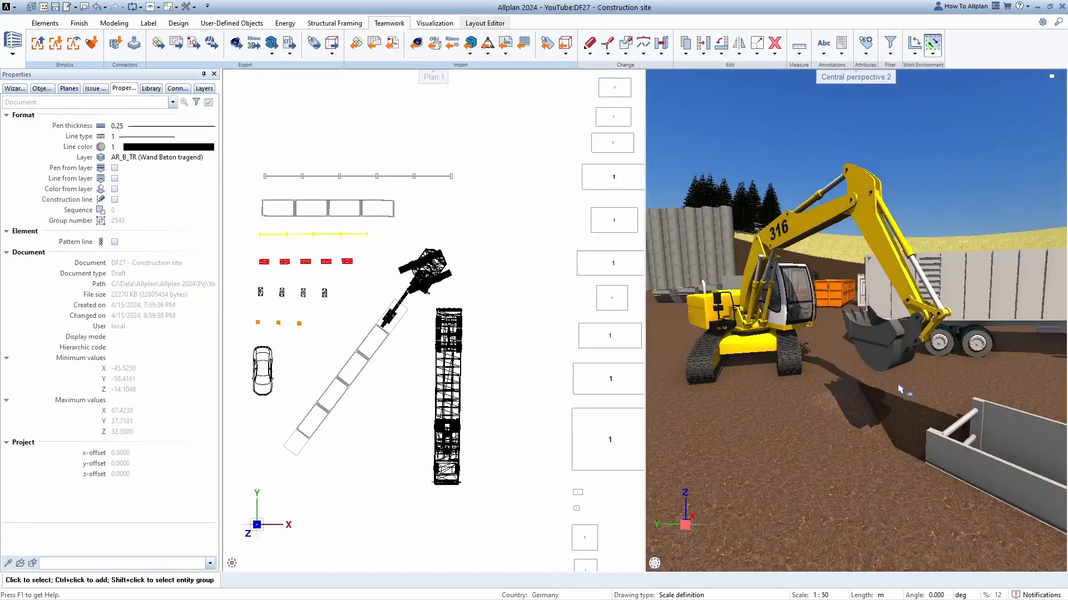